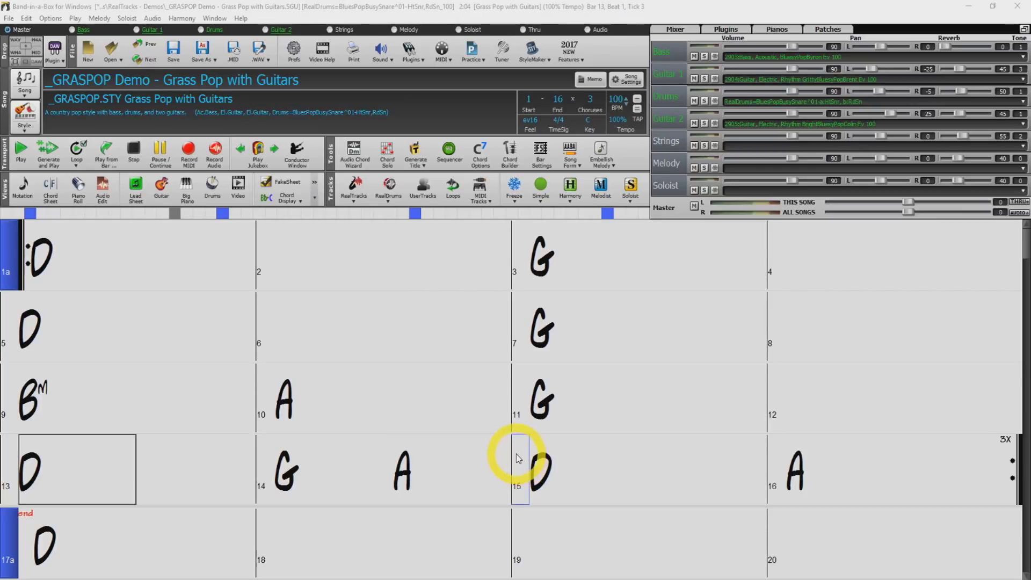
Step: Play the song from the beginning, then stop playback
click(38, 244)
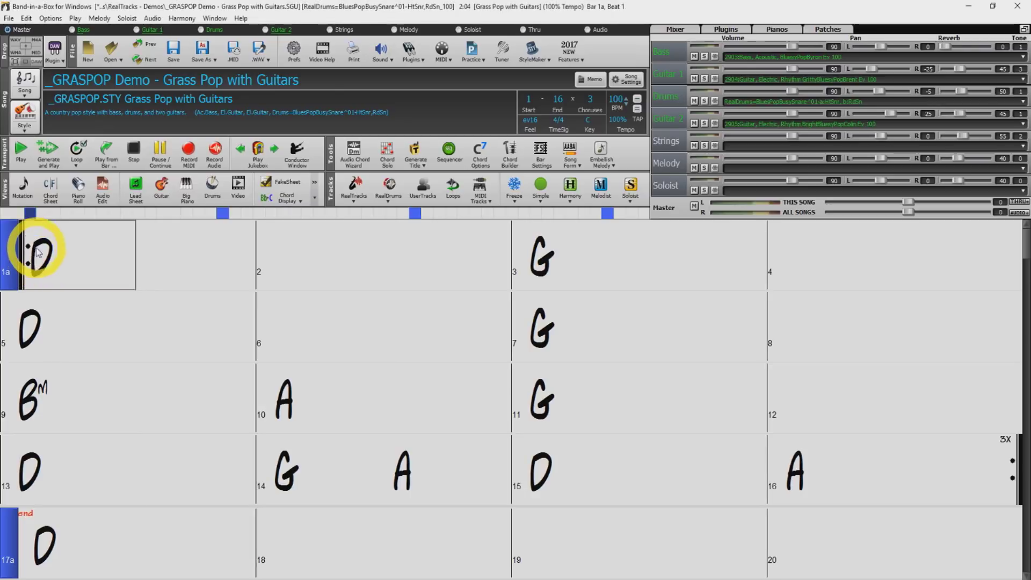
click(21, 152)
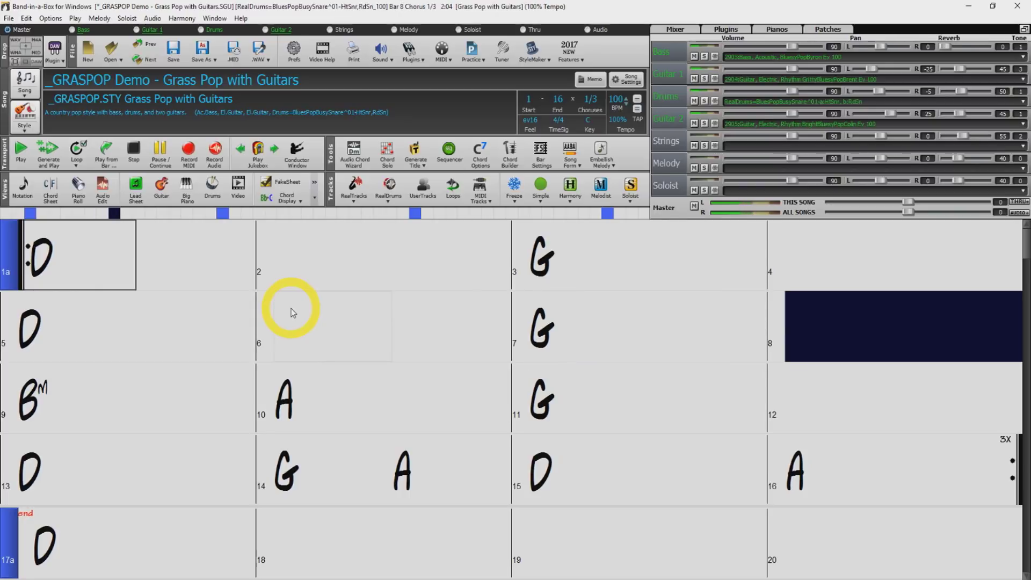
key(Escape)
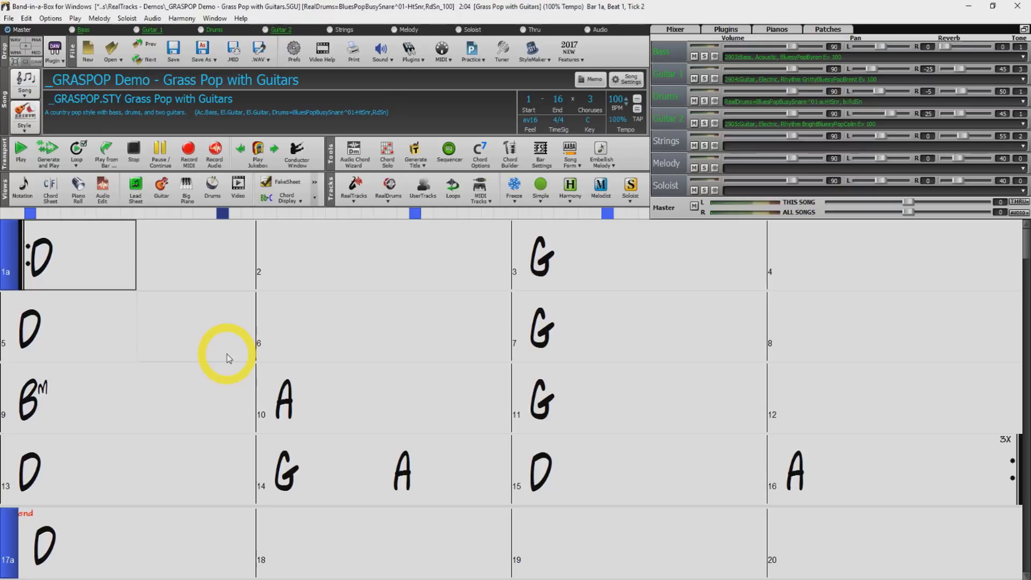
Step: Quick-export the song as a WAV file named '_GRASPOP DEMO'
click(268, 57)
mouse_move(293, 92)
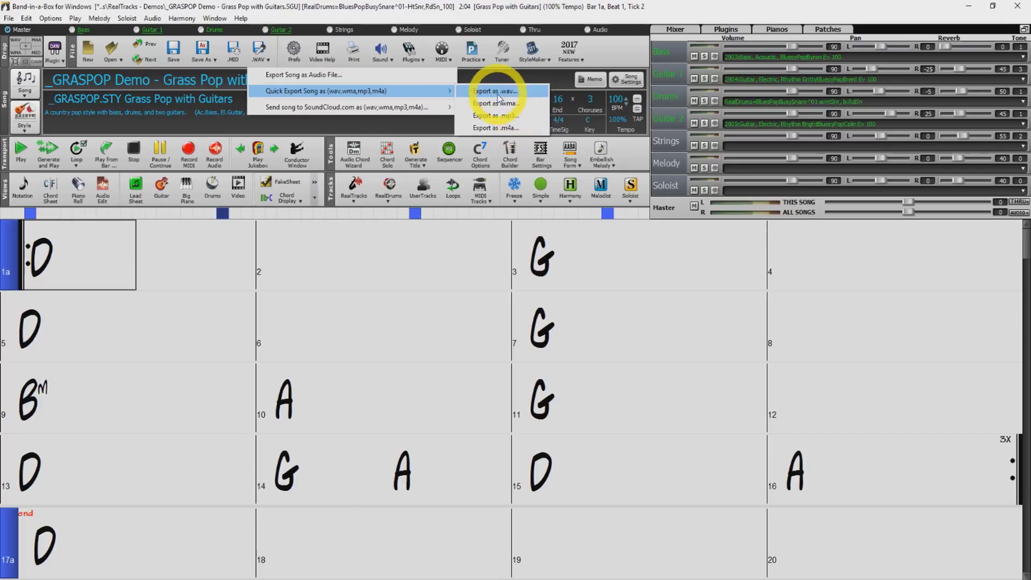
click(509, 94)
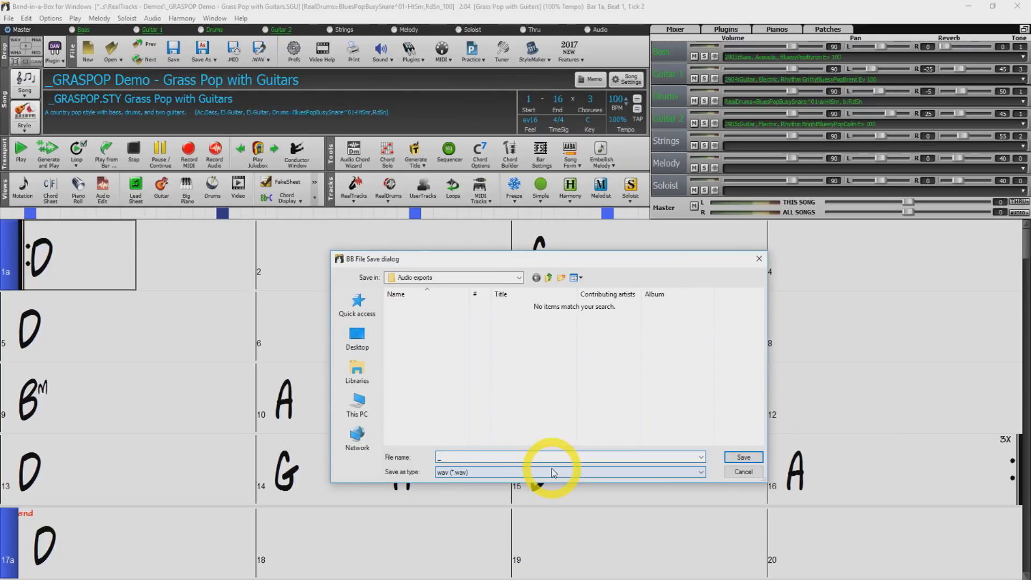
text(_GRASPOP DEMO)
click(739, 457)
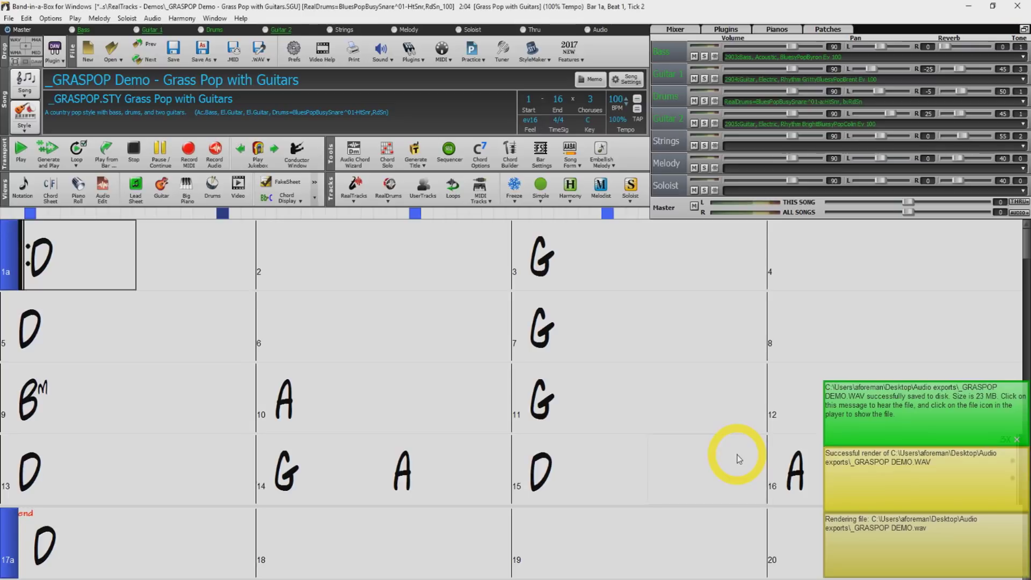
Step: Audition _GRASPOP DEMO.WAV, confirm it in Audio exports, then close Explorer and the player
click(917, 411)
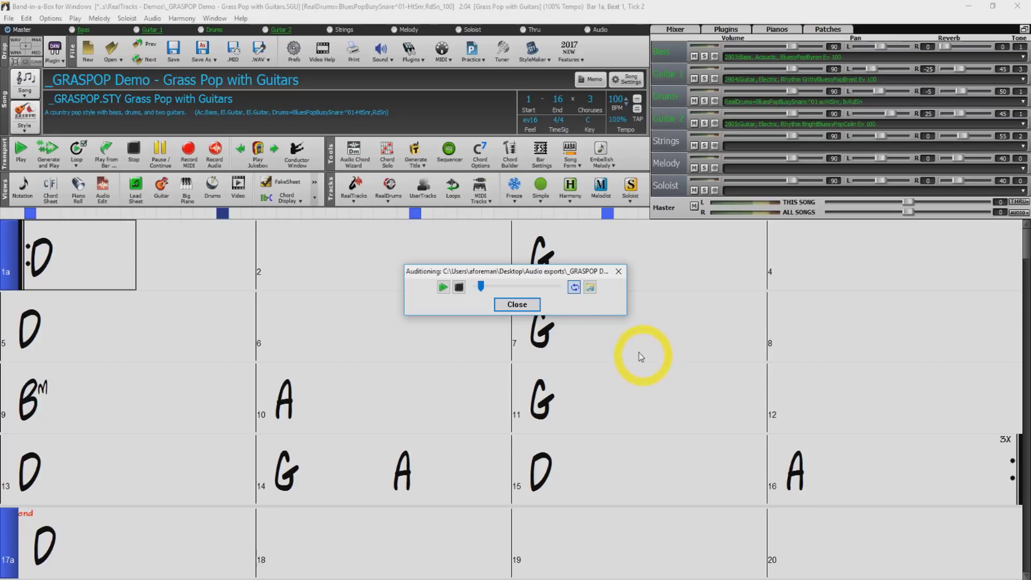
click(594, 293)
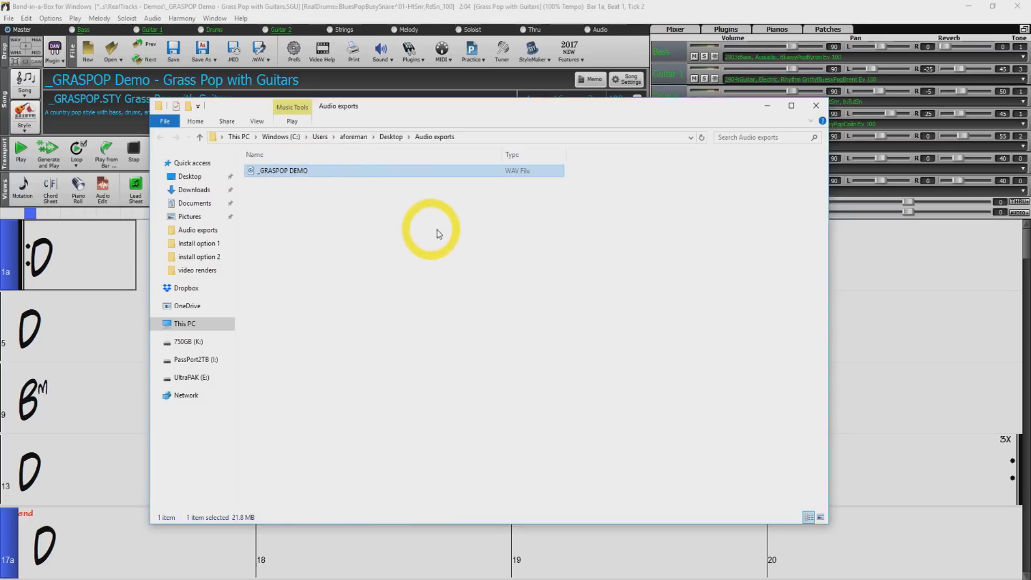
click(817, 106)
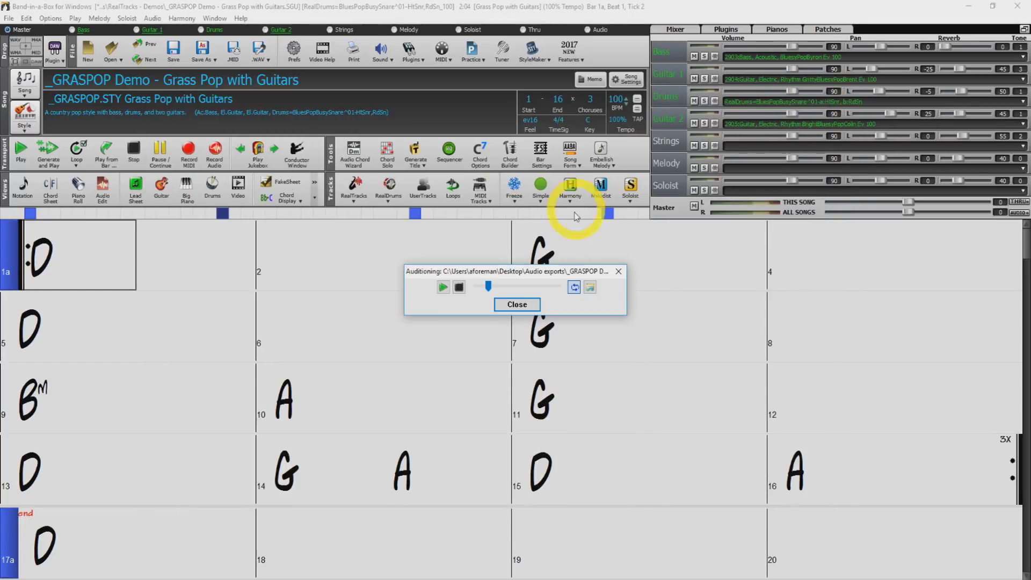
click(520, 305)
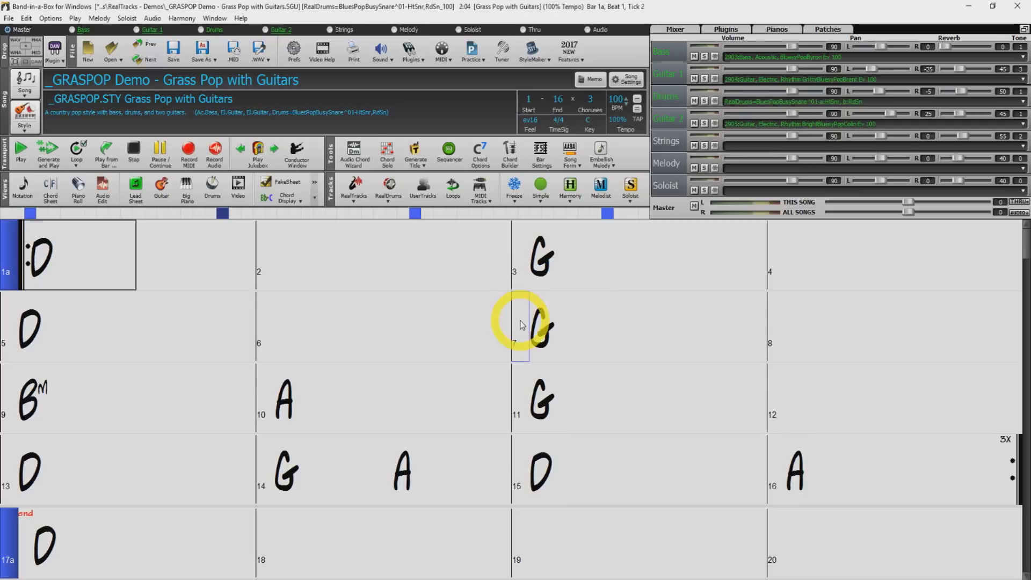
Step: Quick-export the song as an mp3 named '_GRASPOP DEMO 2'
click(262, 51)
mouse_move(279, 91)
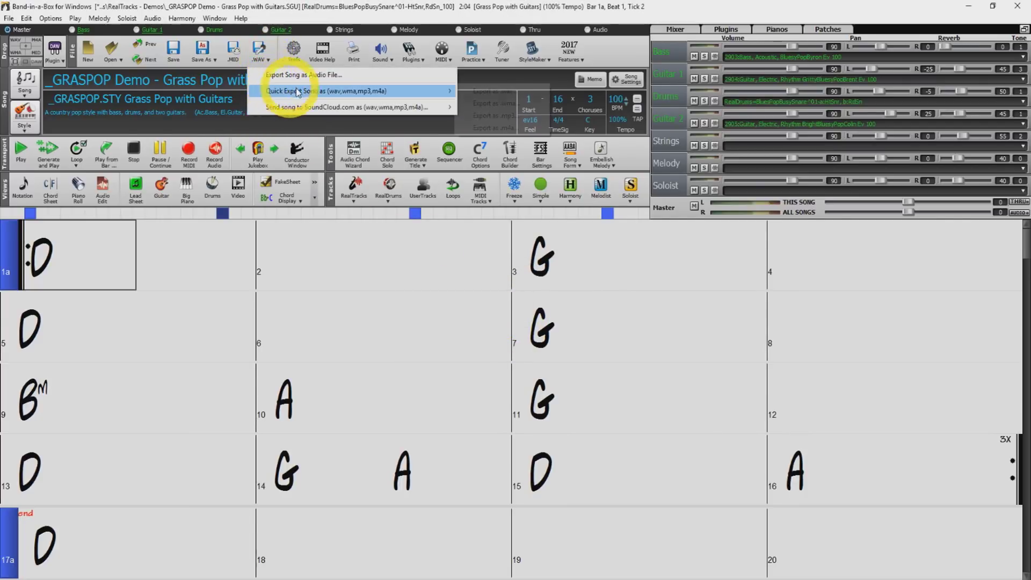
click(506, 115)
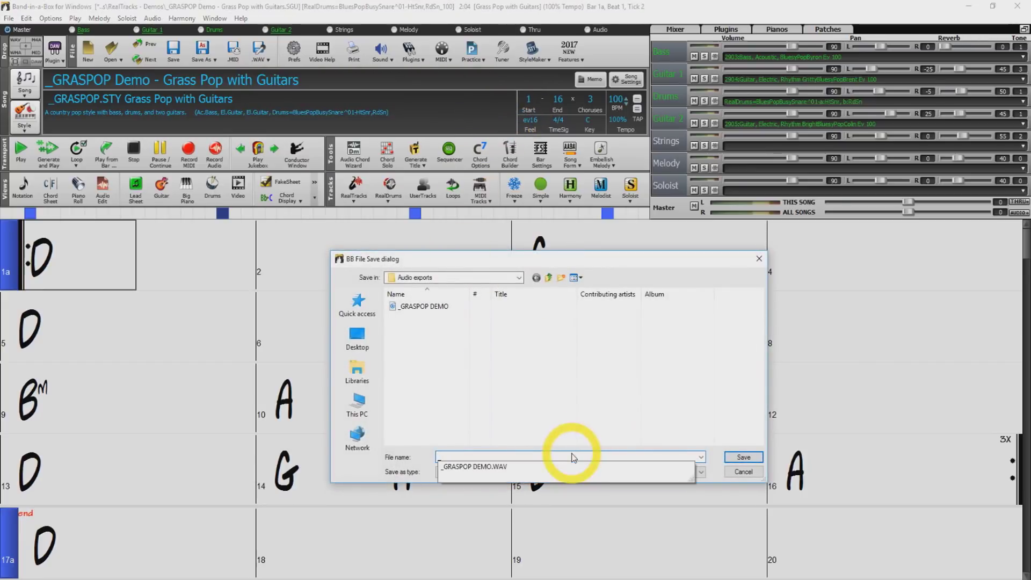
key(BackSpace)
key(BackSpace)
key(BackSpace)
key(BackSpace)
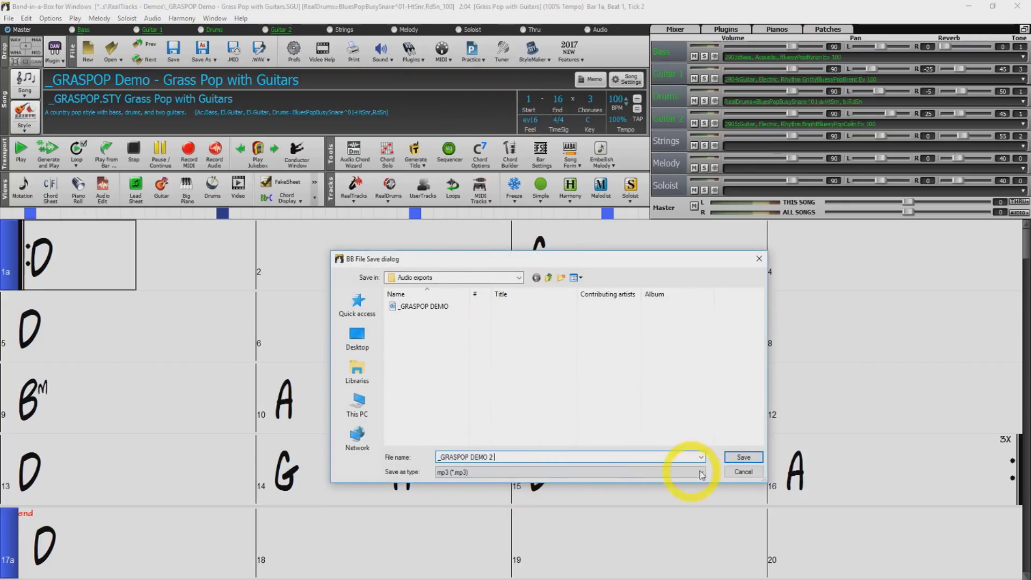
click(743, 458)
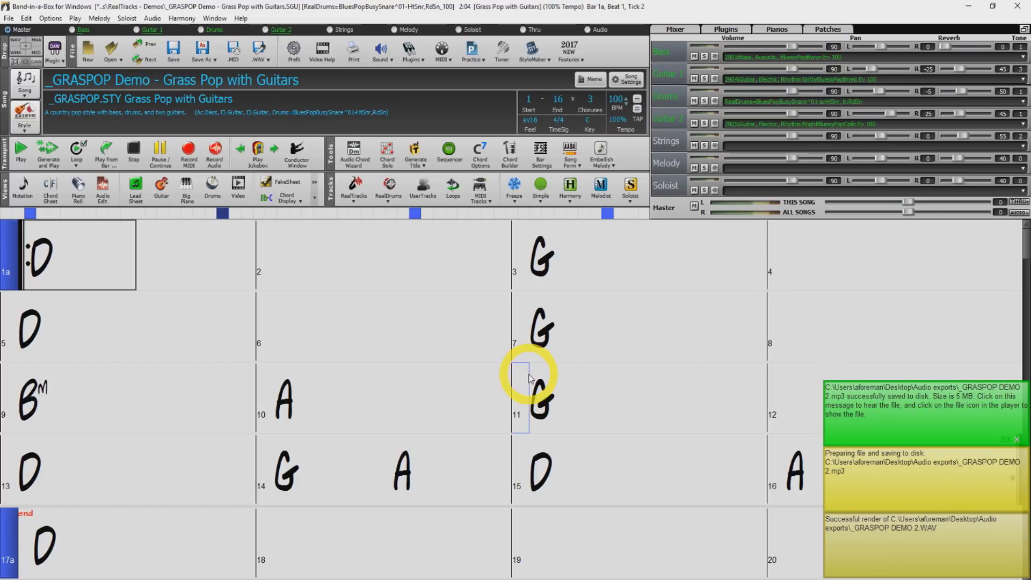
Step: Audition the _GRASPOP DEMO 2 mp3, confirm it in Audio exports, then close both windows
click(948, 416)
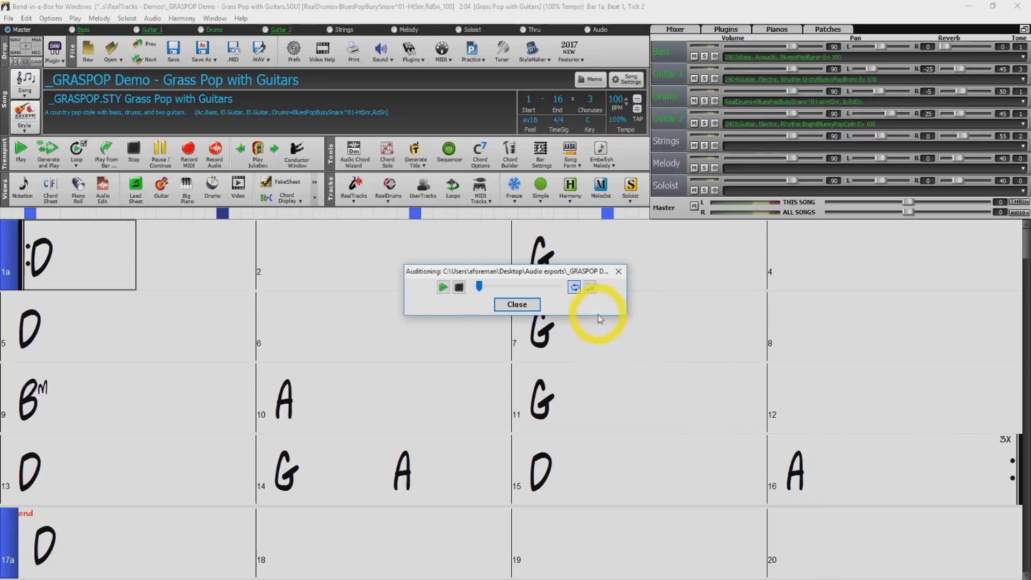
click(591, 289)
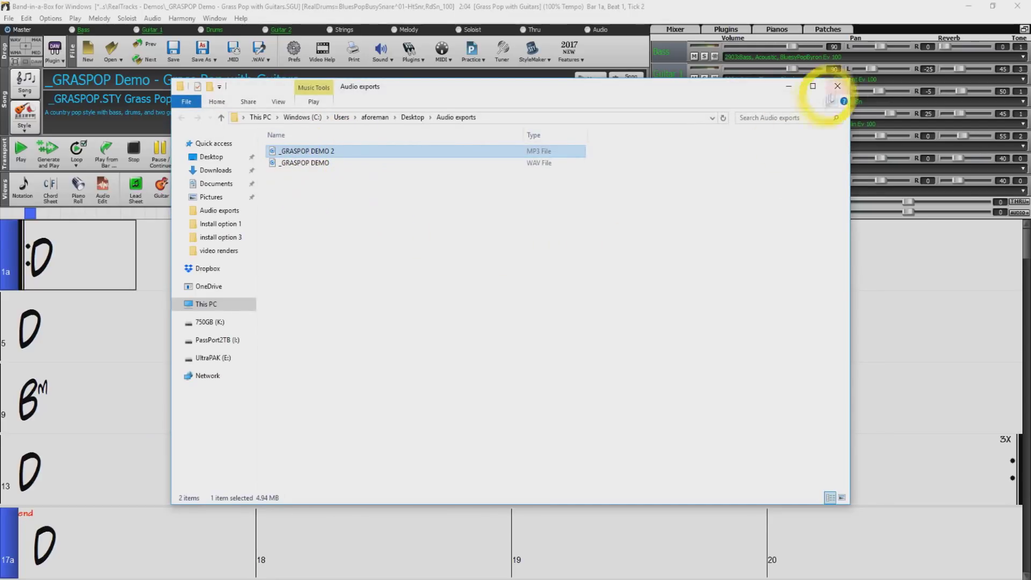
click(837, 86)
click(503, 305)
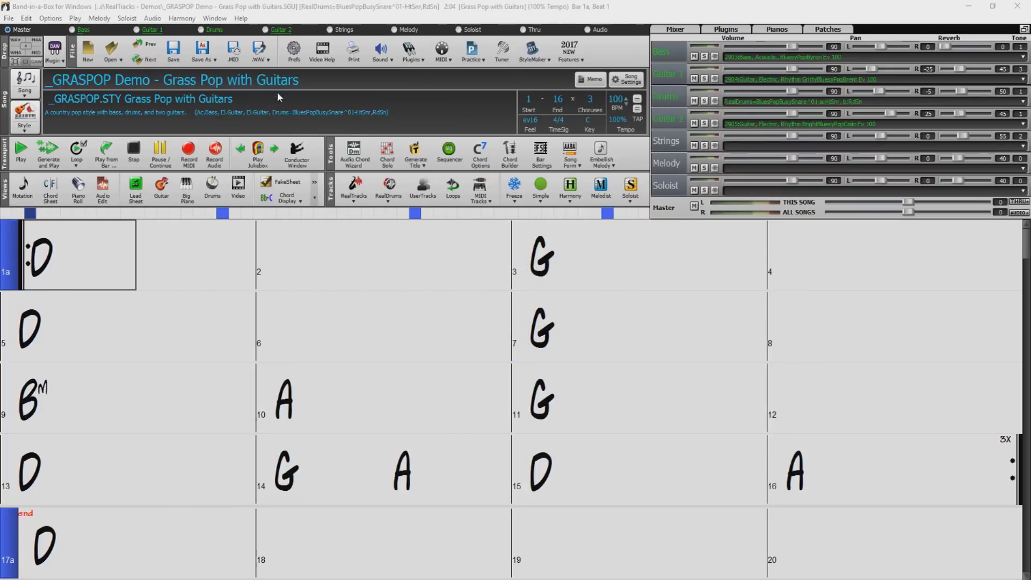
Step: In Render to Audio File, keep .wav format and Auto channels, and turn off one file per track
click(260, 52)
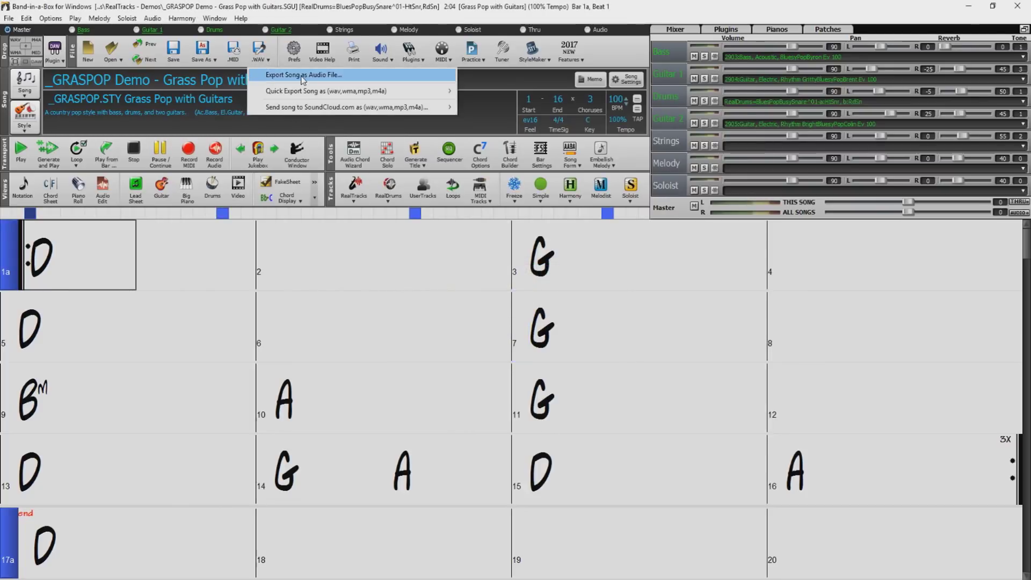
click(321, 76)
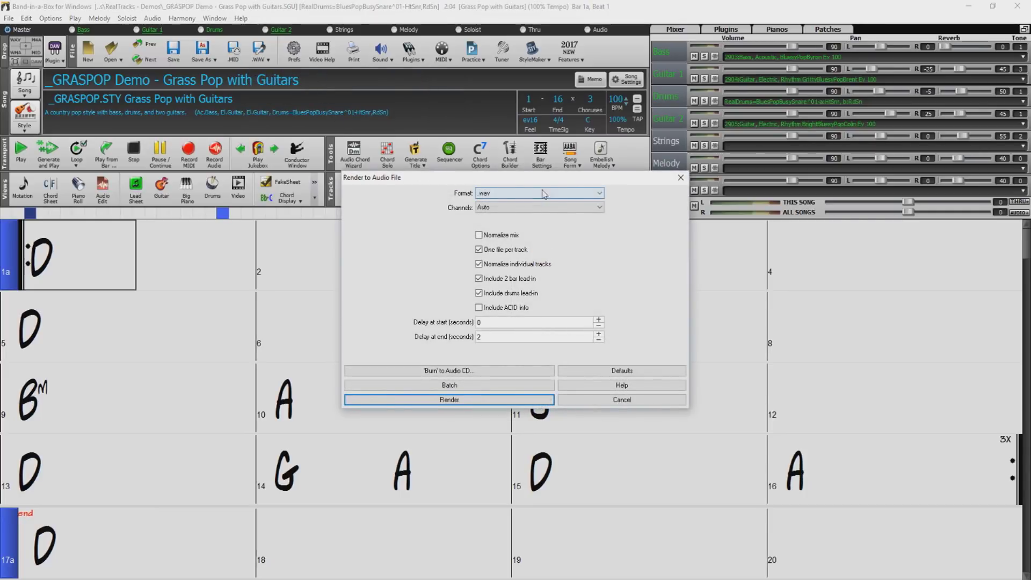
click(599, 194)
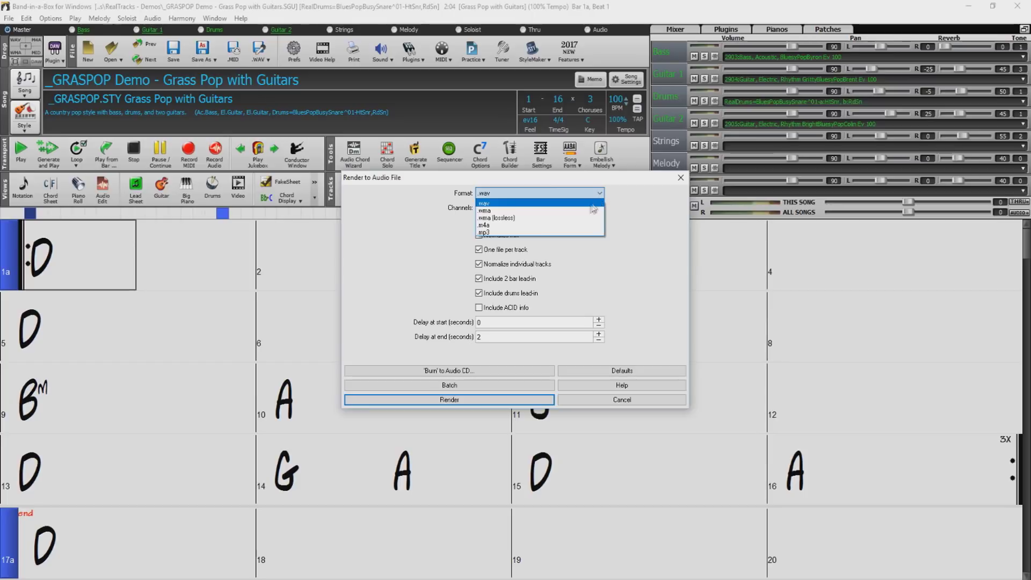
click(499, 204)
click(597, 208)
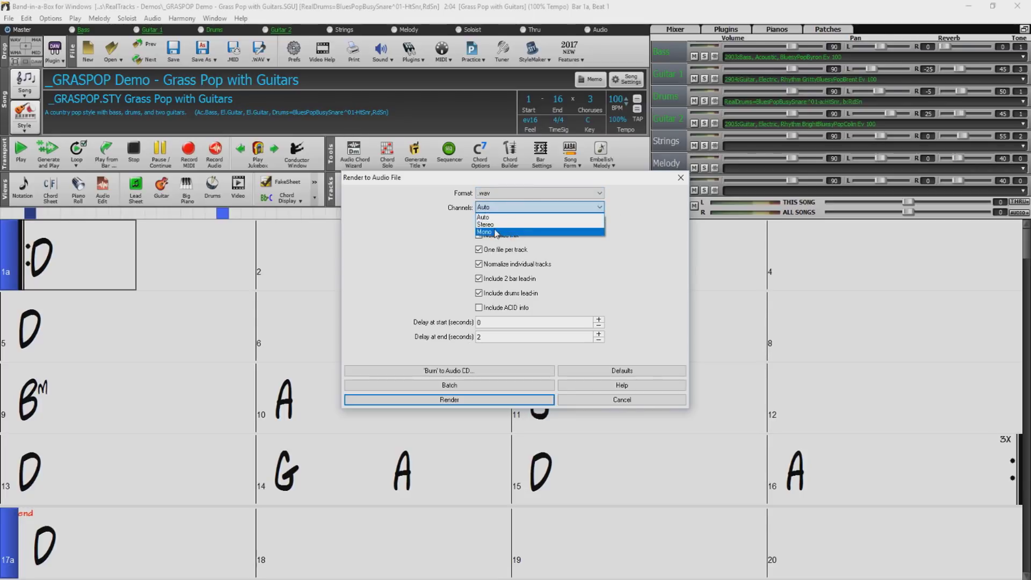
click(508, 218)
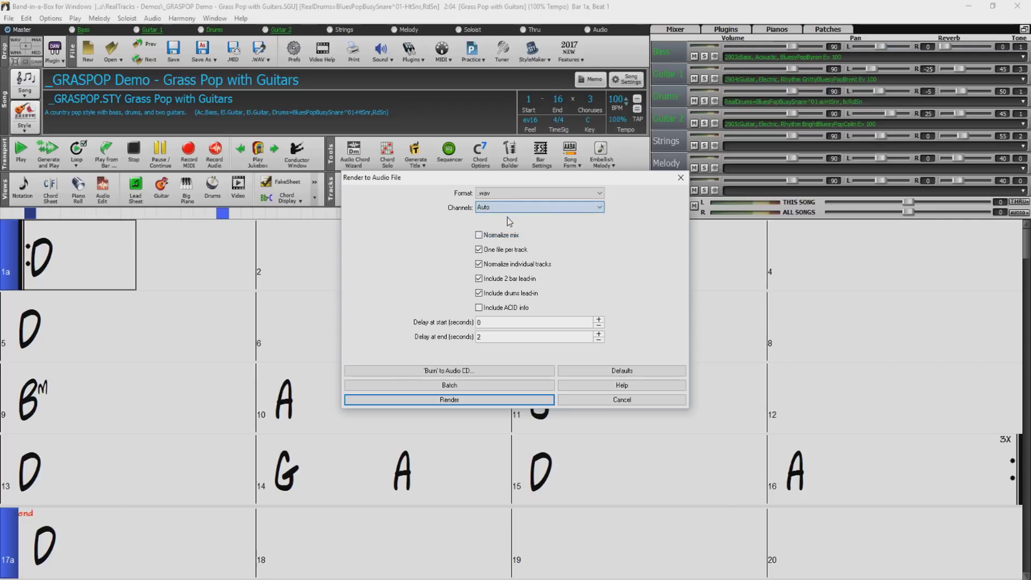
click(479, 250)
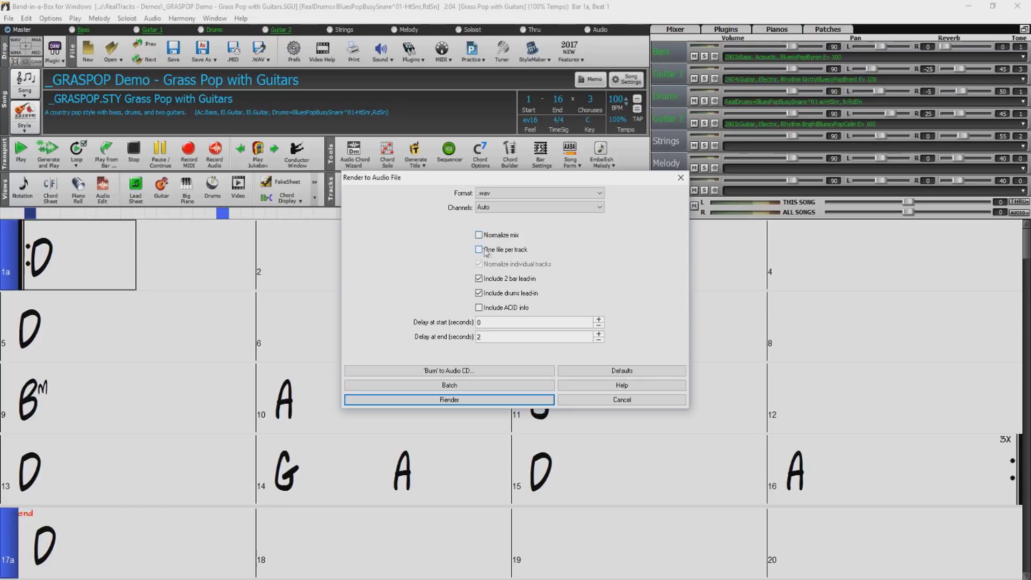
Step: Render the WAV mix into Desktop's Audio exports folder and play the rendered file
click(459, 401)
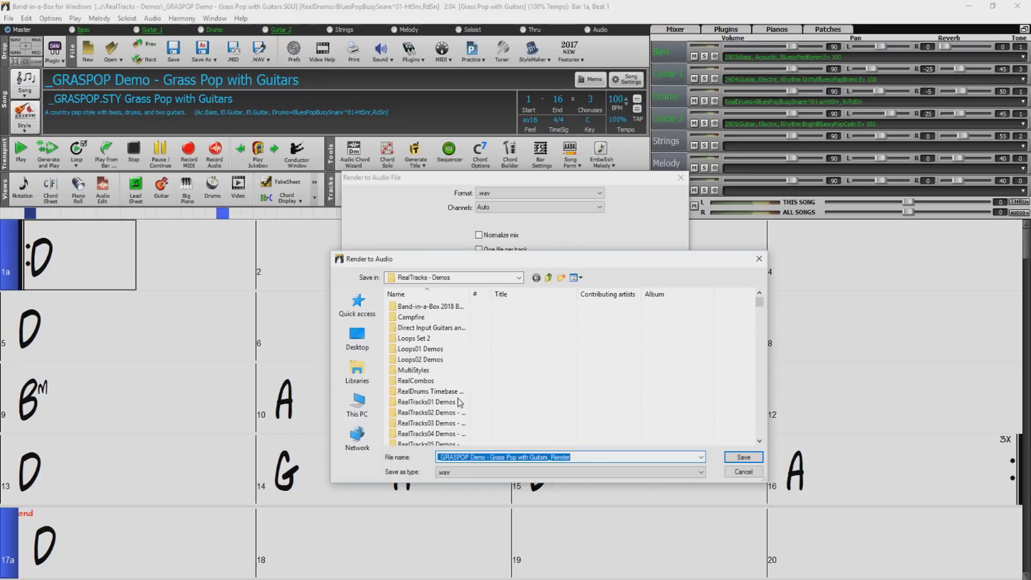
click(358, 347)
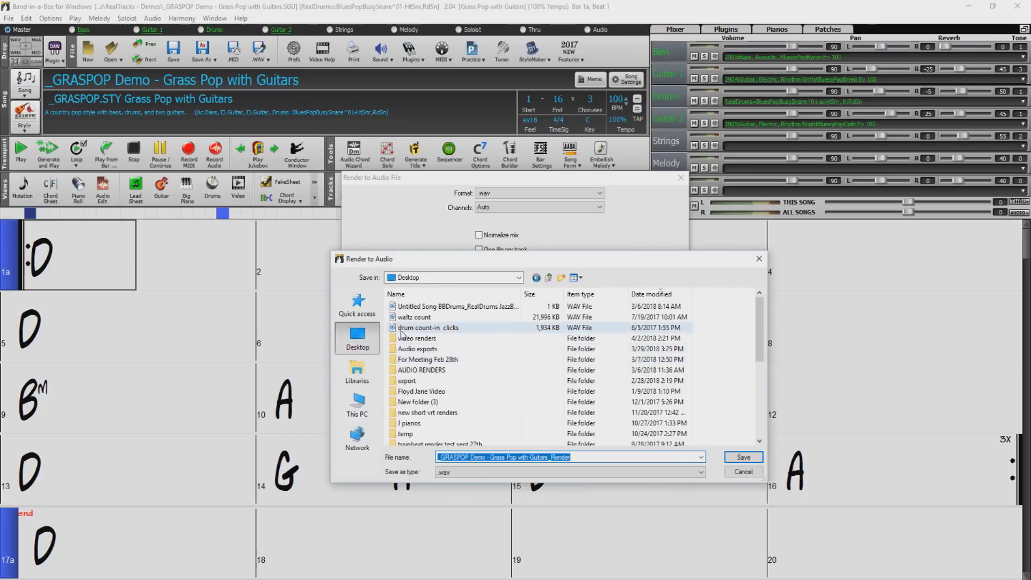
double_click(455, 349)
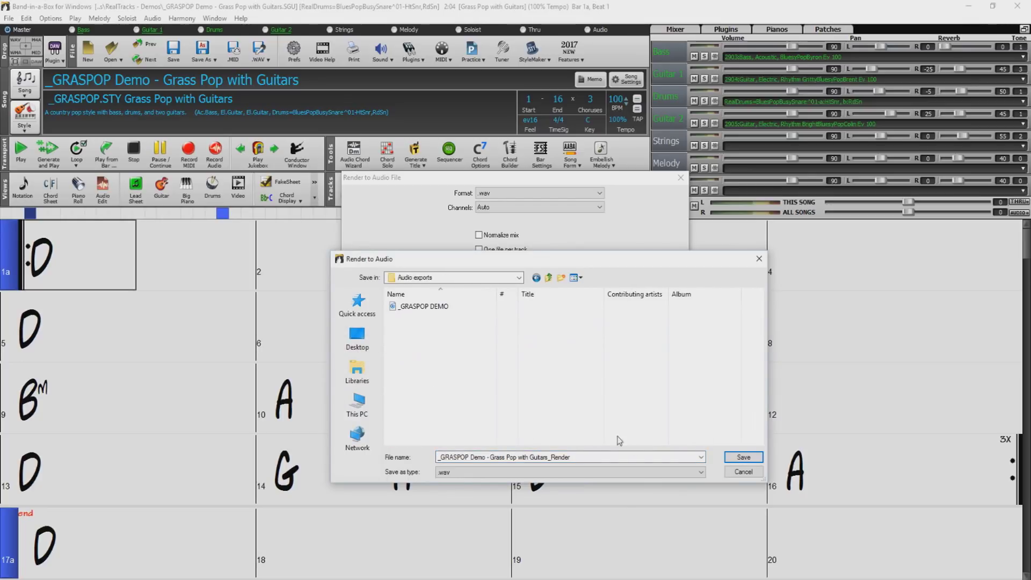
click(744, 457)
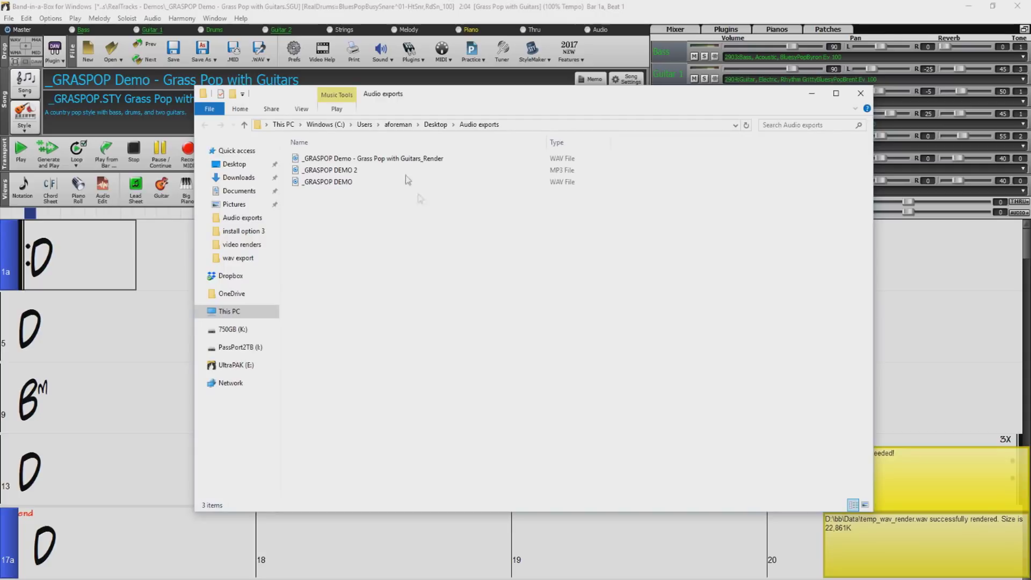
double_click(380, 159)
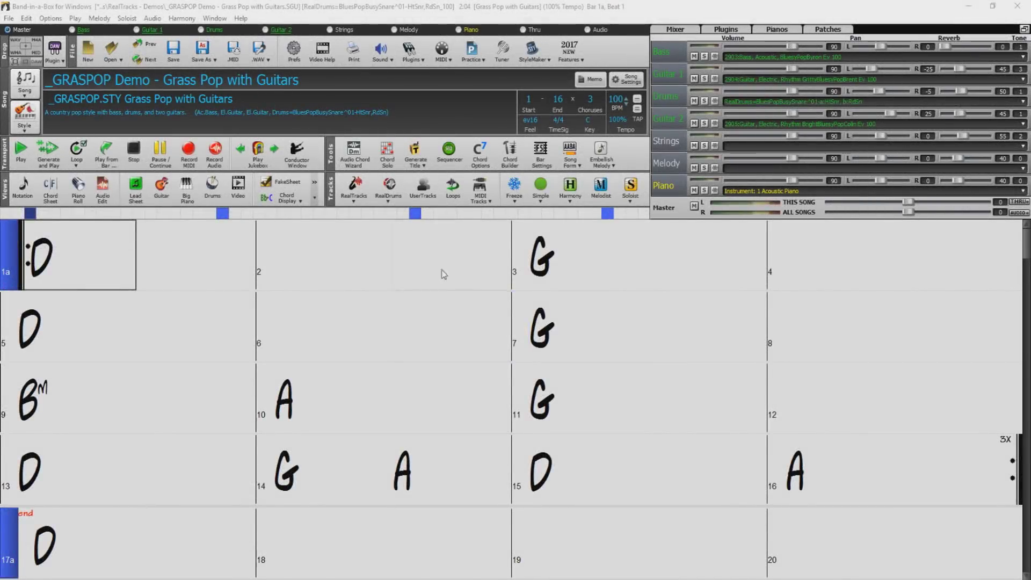
Step: Render the song as a 320000 bps MP3 and save it into Audio exports
click(152, 19)
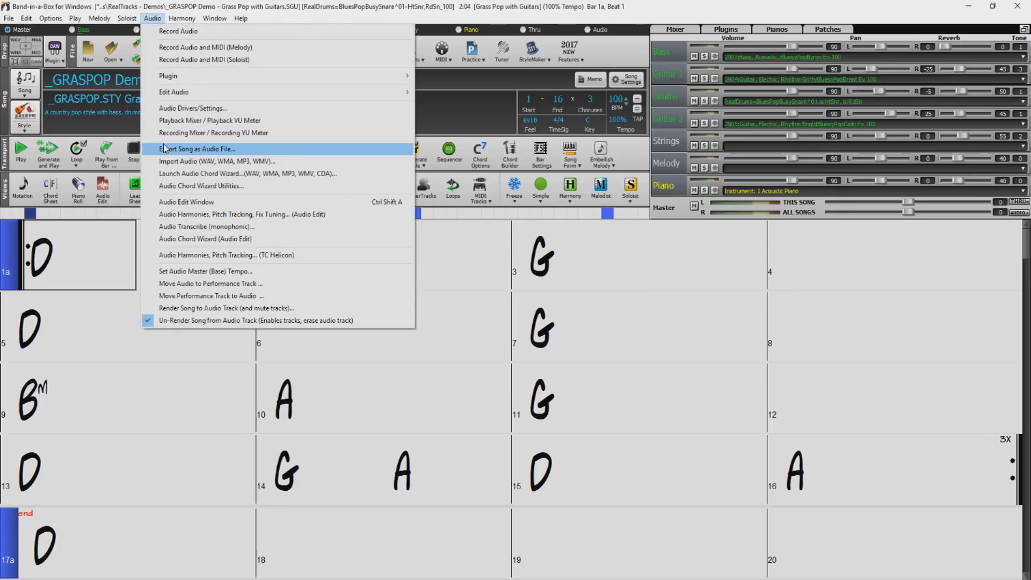
click(220, 151)
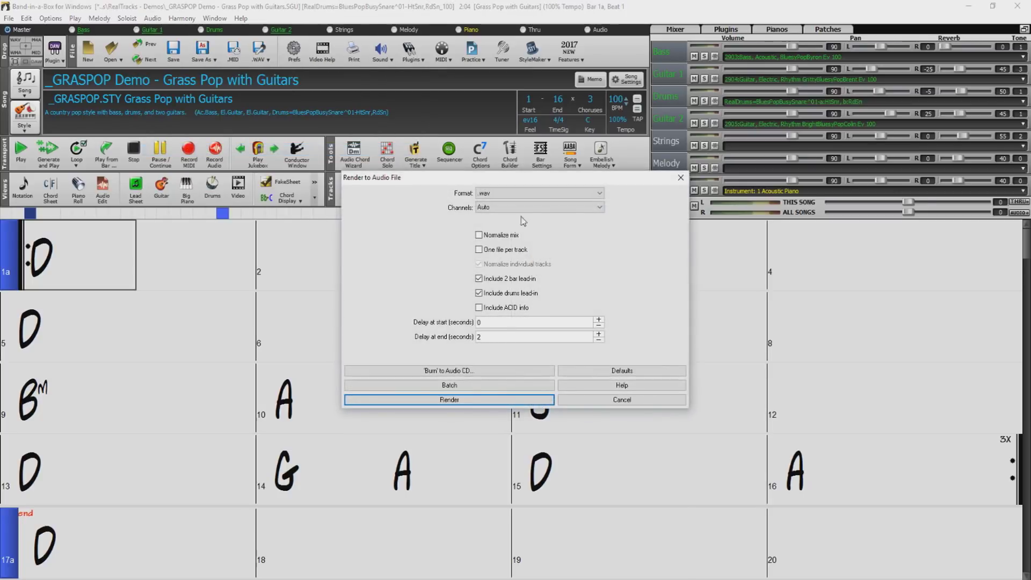
click(591, 195)
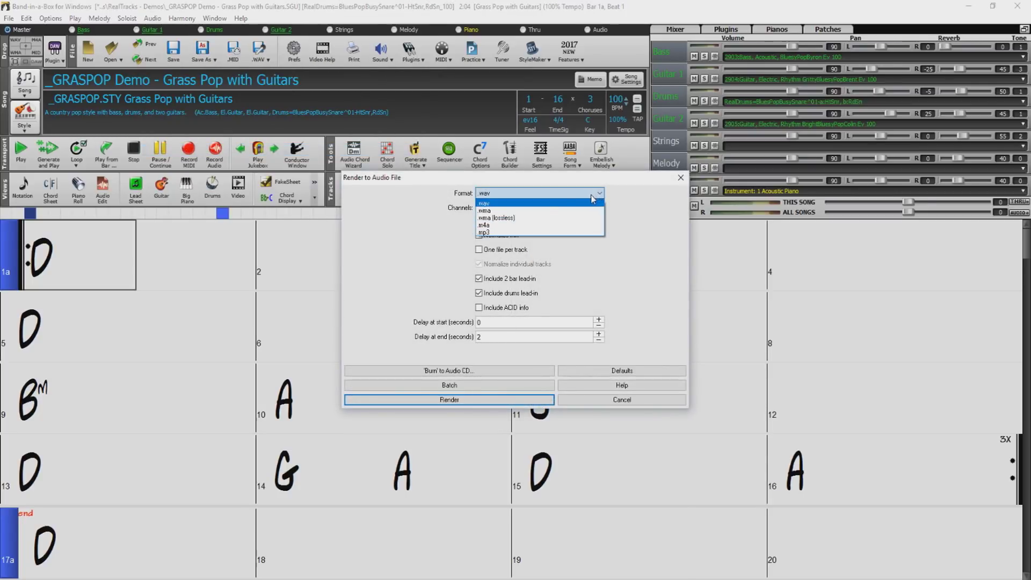
click(490, 233)
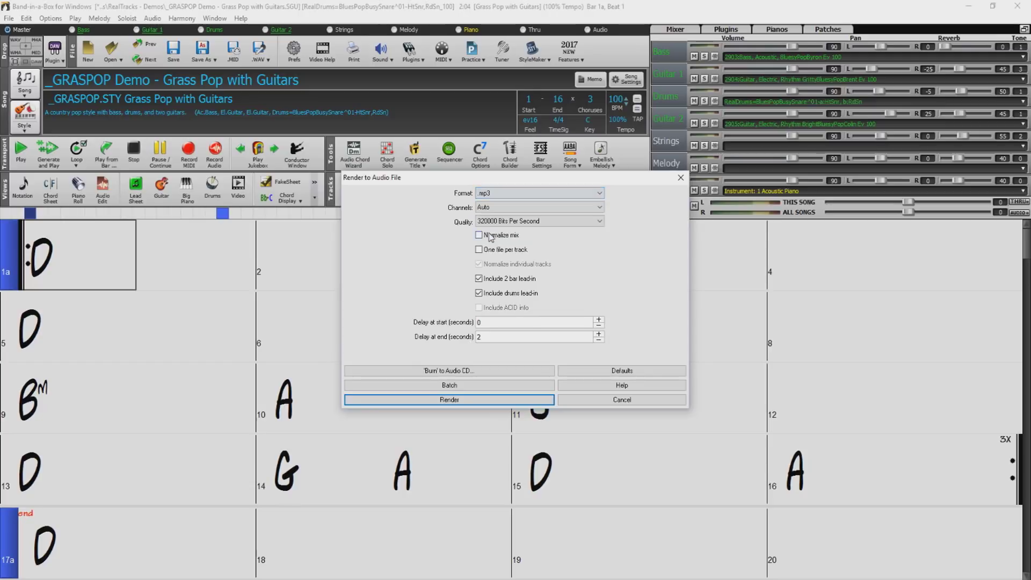
click(600, 221)
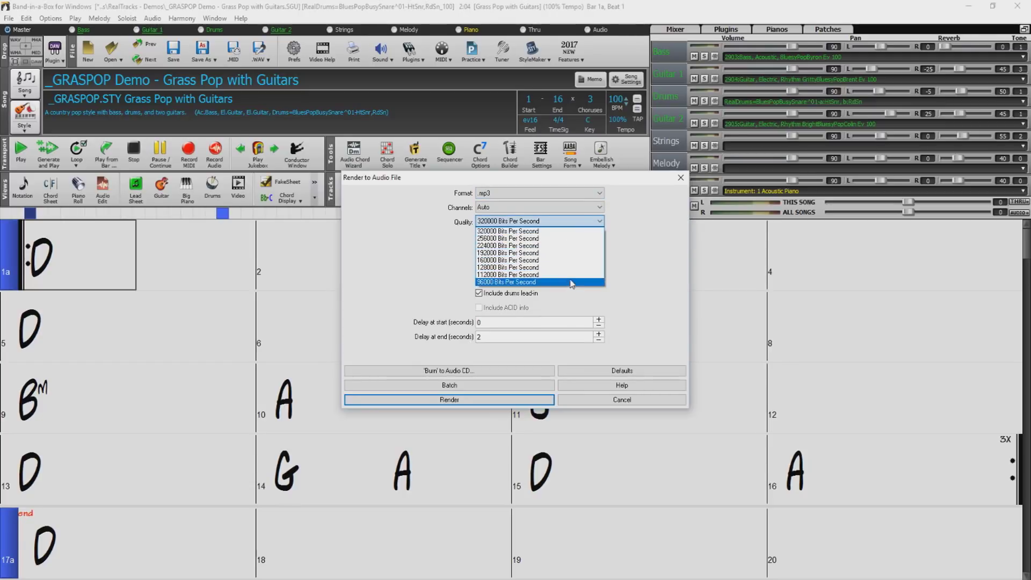
click(555, 233)
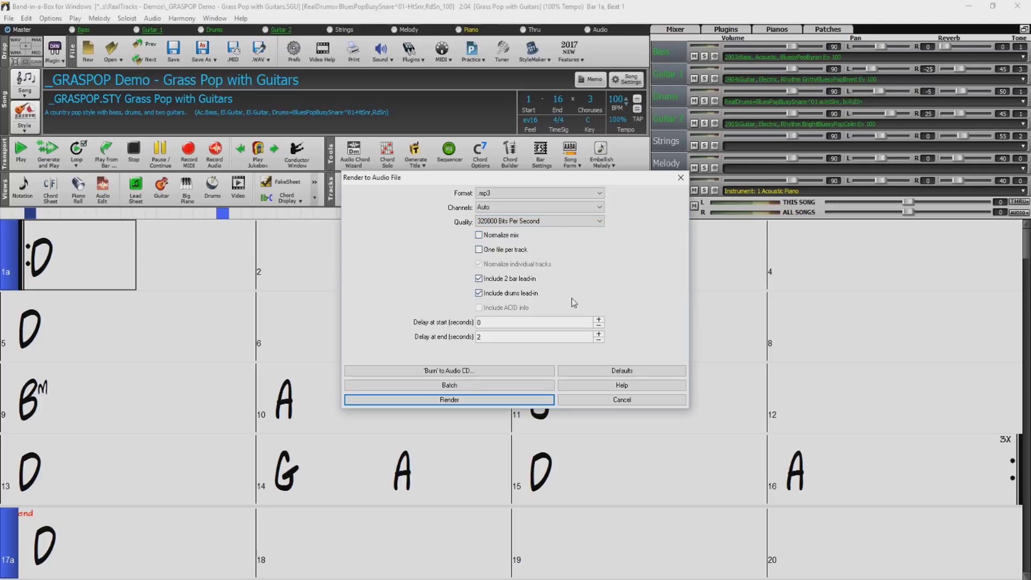
click(433, 400)
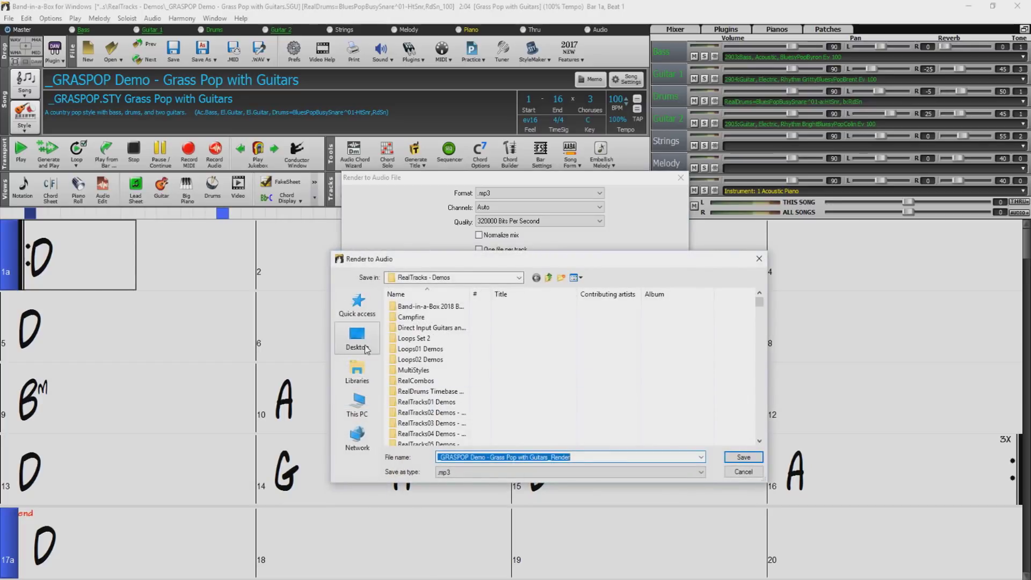
double_click(416, 327)
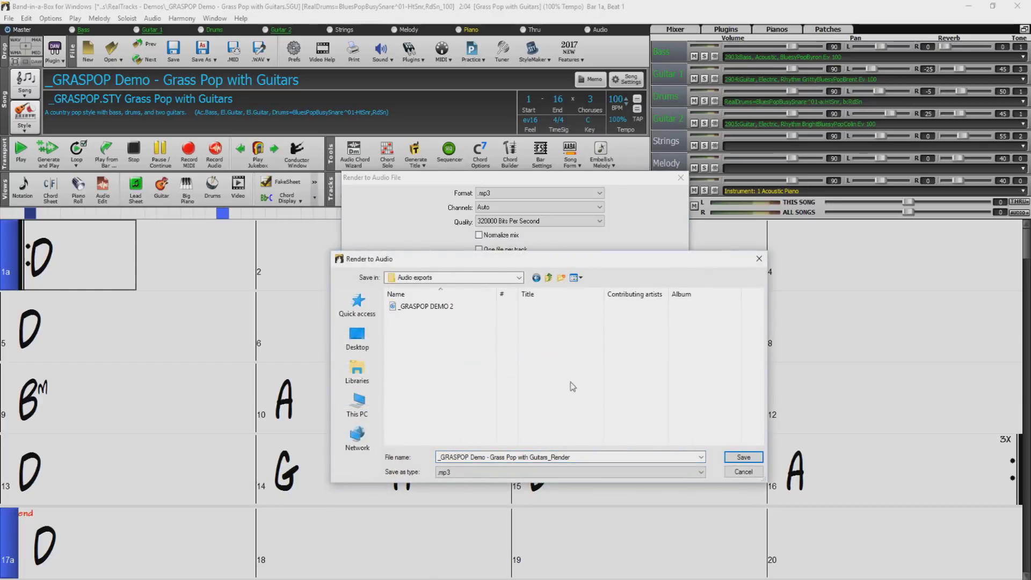
click(736, 457)
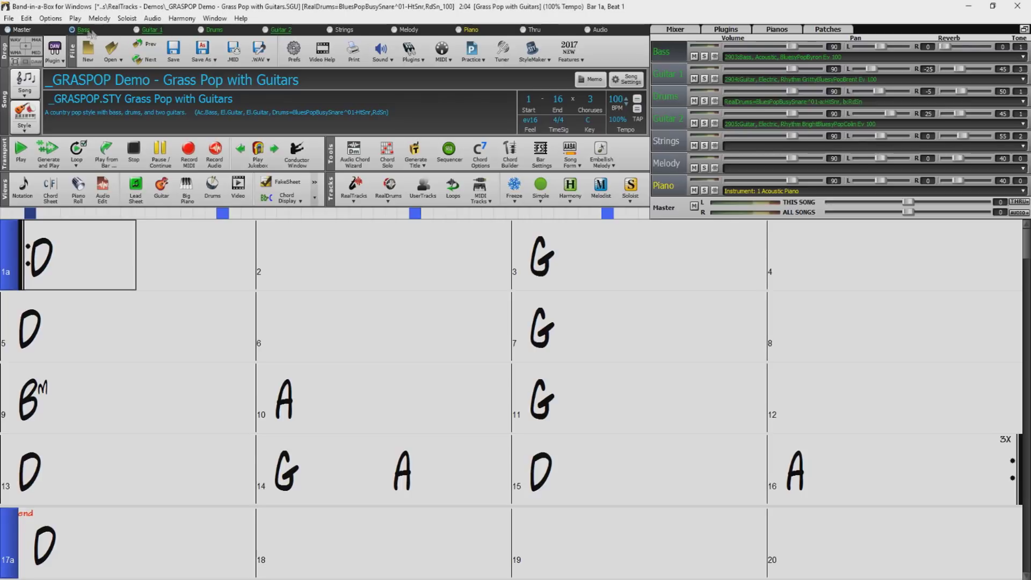
Step: Select the Guitar 1, Guitar 2 and Piano tracks in turn
click(138, 30)
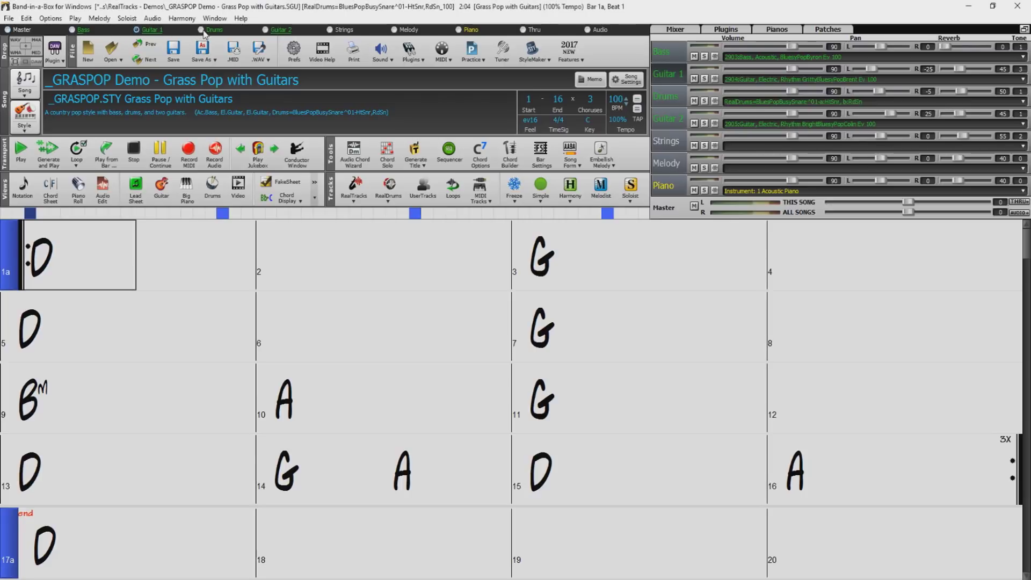
click(271, 33)
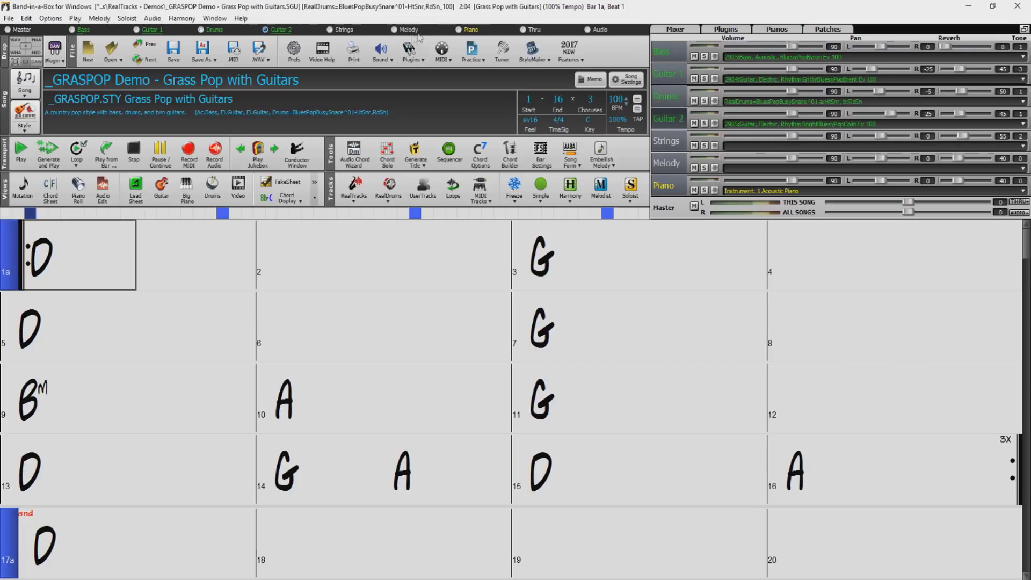
click(457, 31)
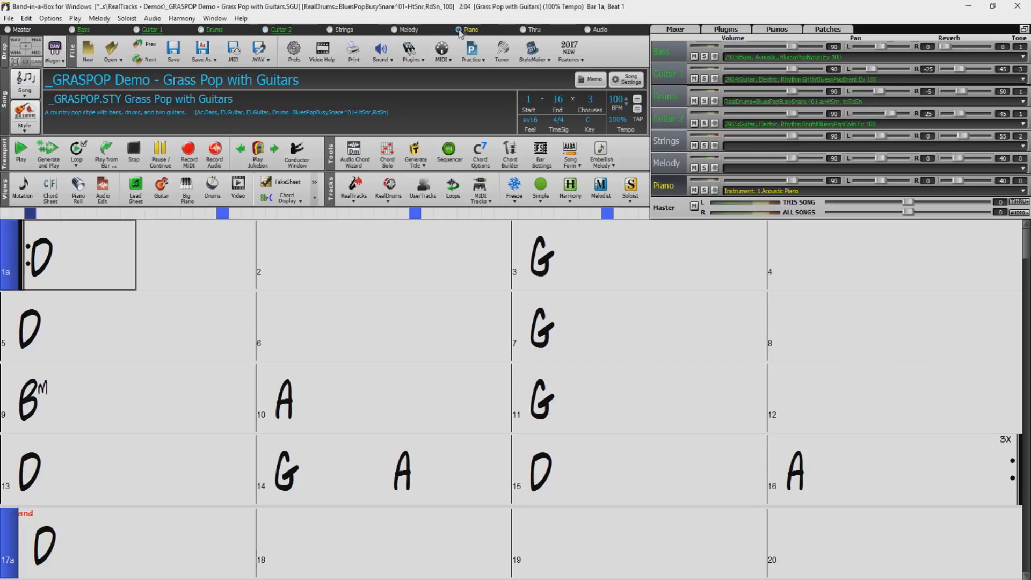
Step: Select the Strings track, then the master mix, and check the new MP3 in Audio exports
click(395, 31)
click(331, 30)
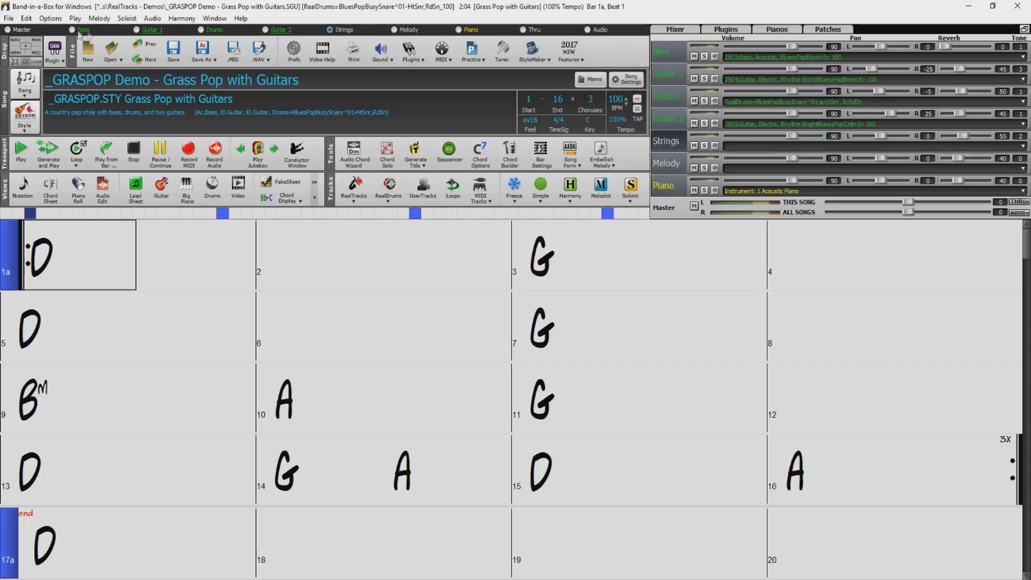
click(7, 29)
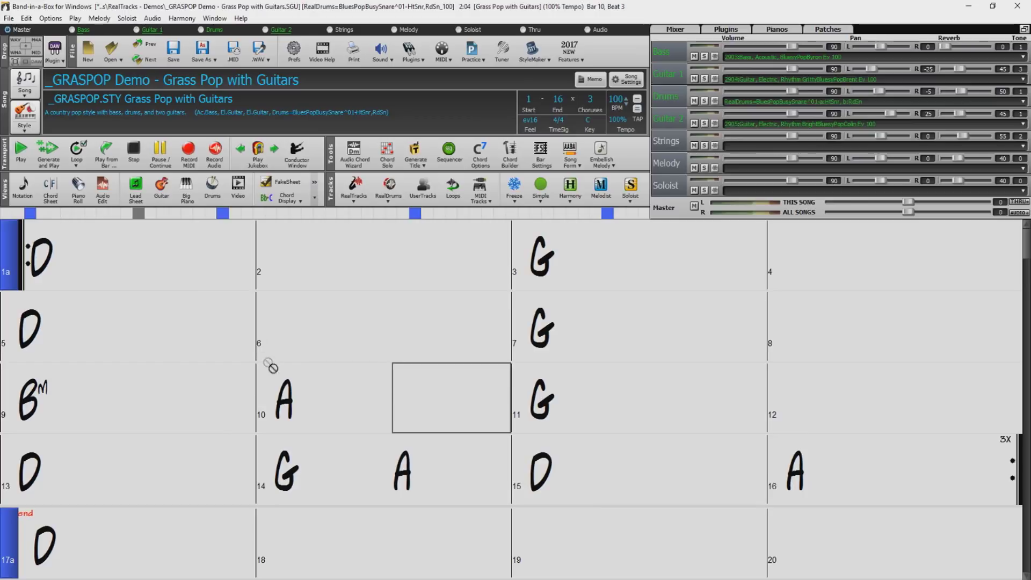
click(340, 576)
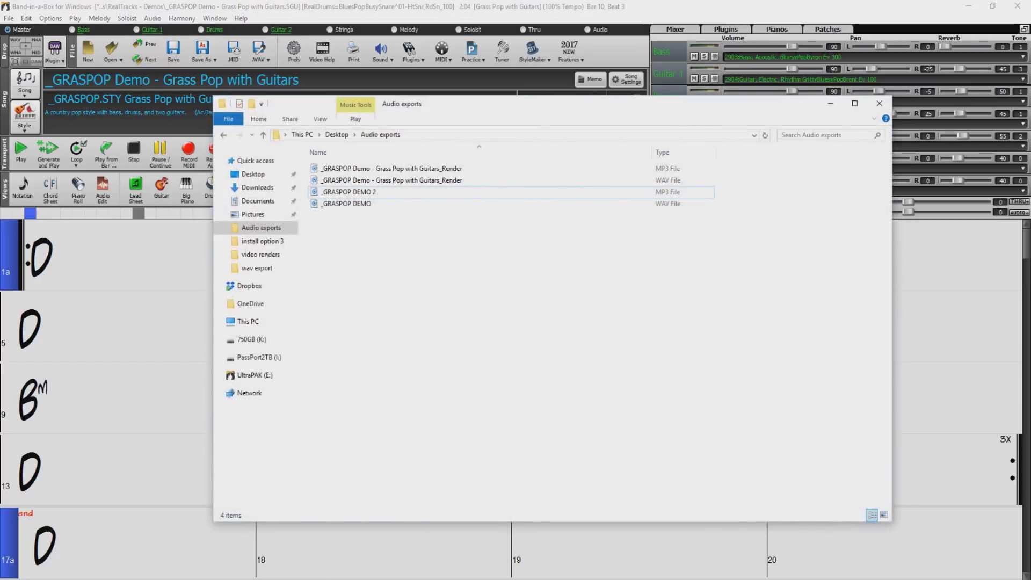
drag(407, 276, 423, 295)
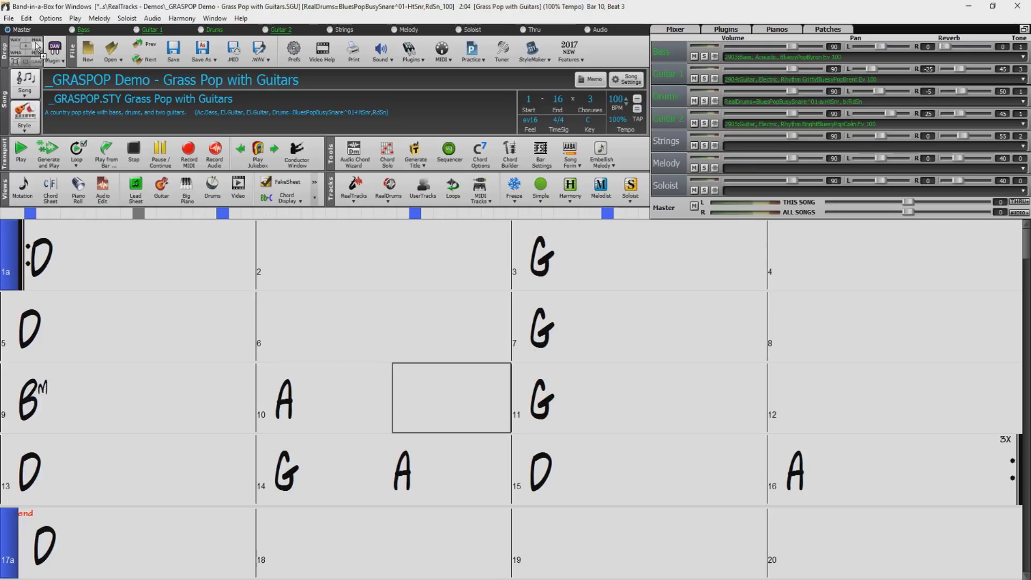
Step: Render the song at the Drop station and open the D:\bb\DragDrop folder
click(17, 54)
click(17, 41)
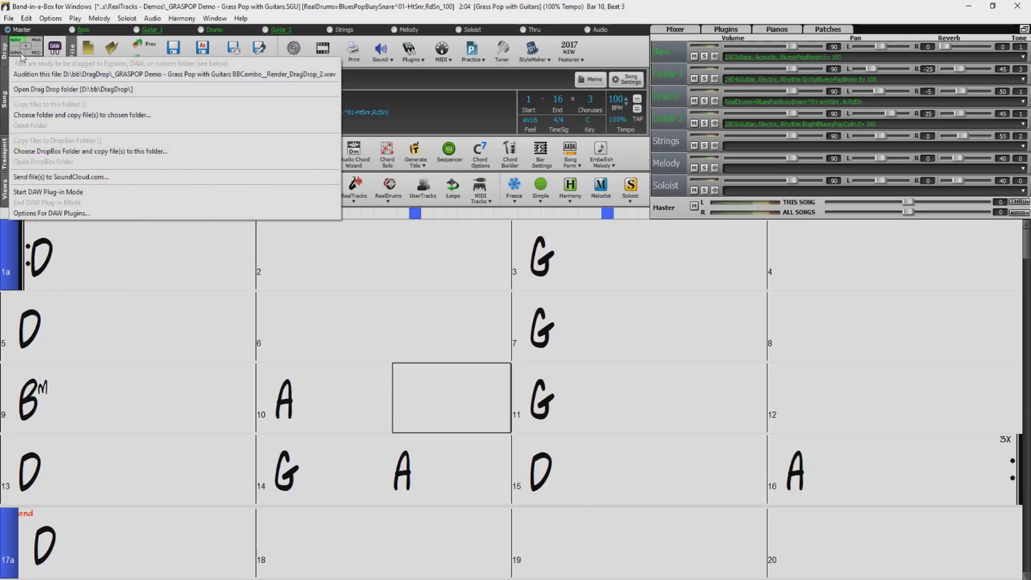
click(80, 90)
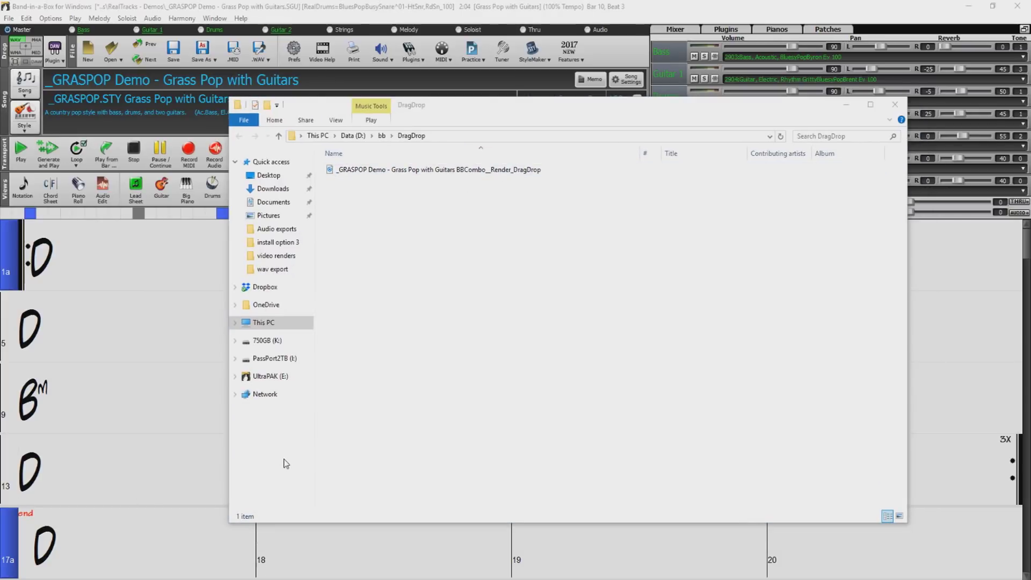
Step: Add MP3 as an output format for the Drop Station's drag-and-drop render
click(852, 108)
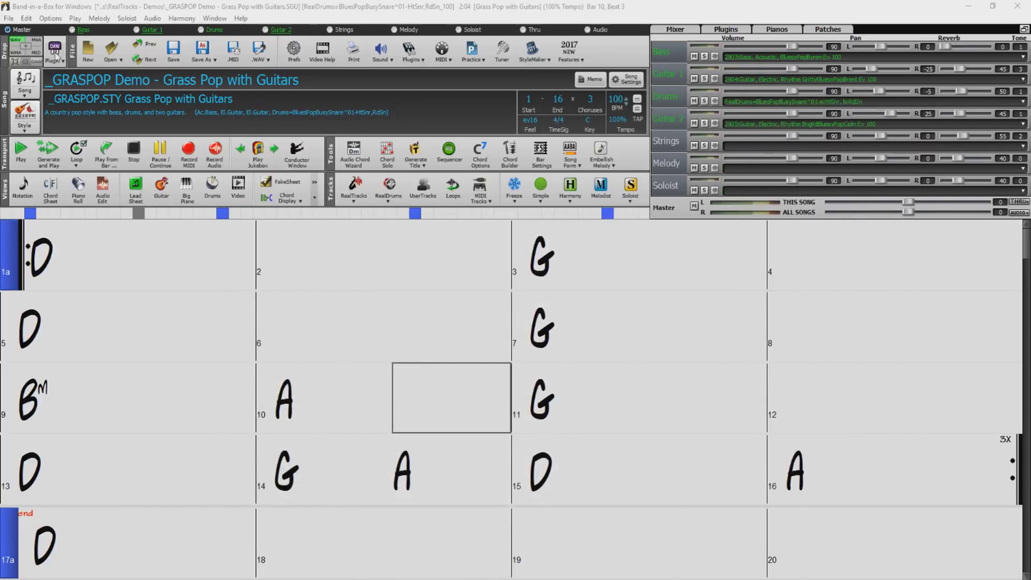
click(25, 49)
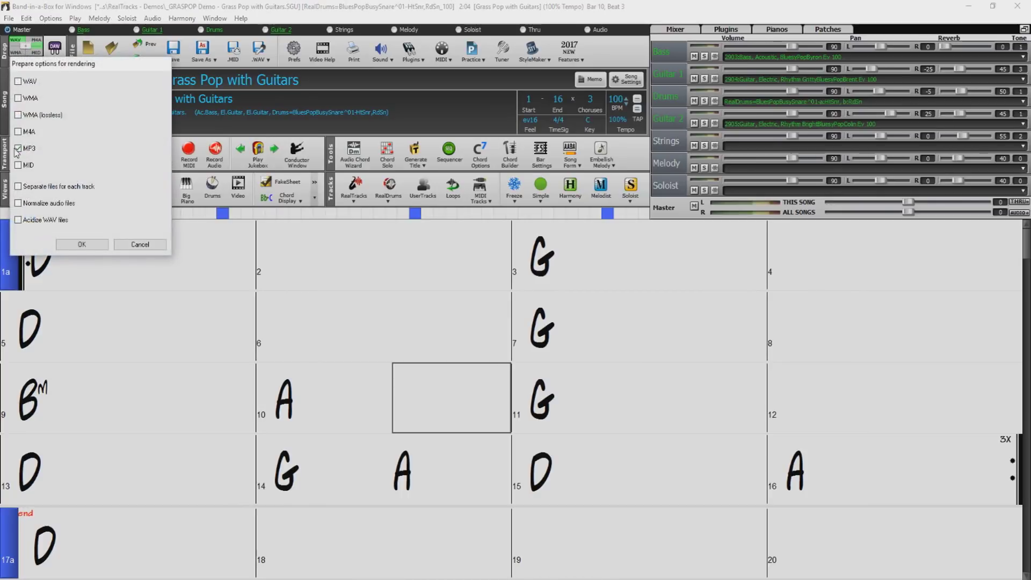
click(82, 244)
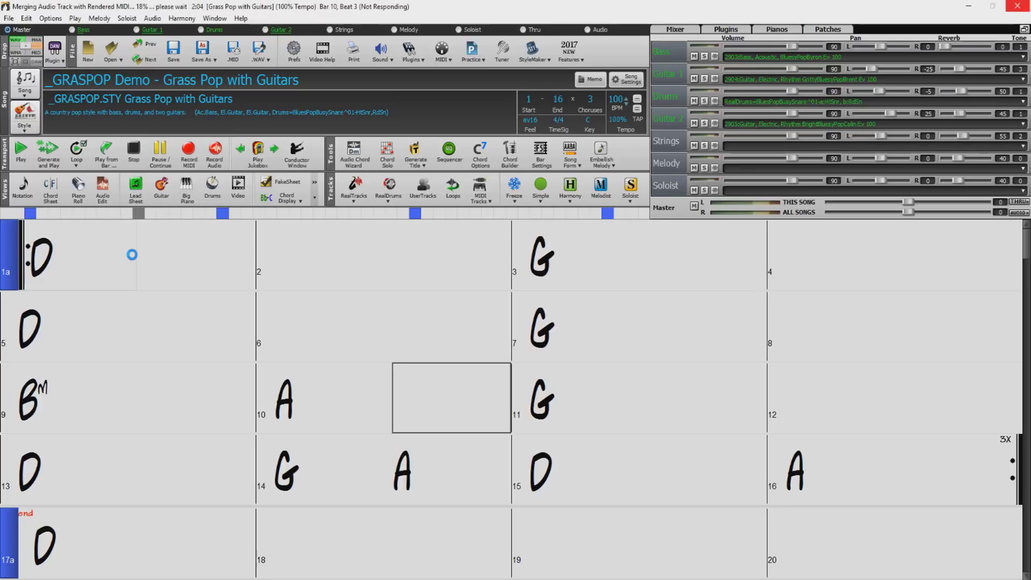
Step: Check the MP3 and WAV renders in the DragDrop folder, then close it
click(19, 49)
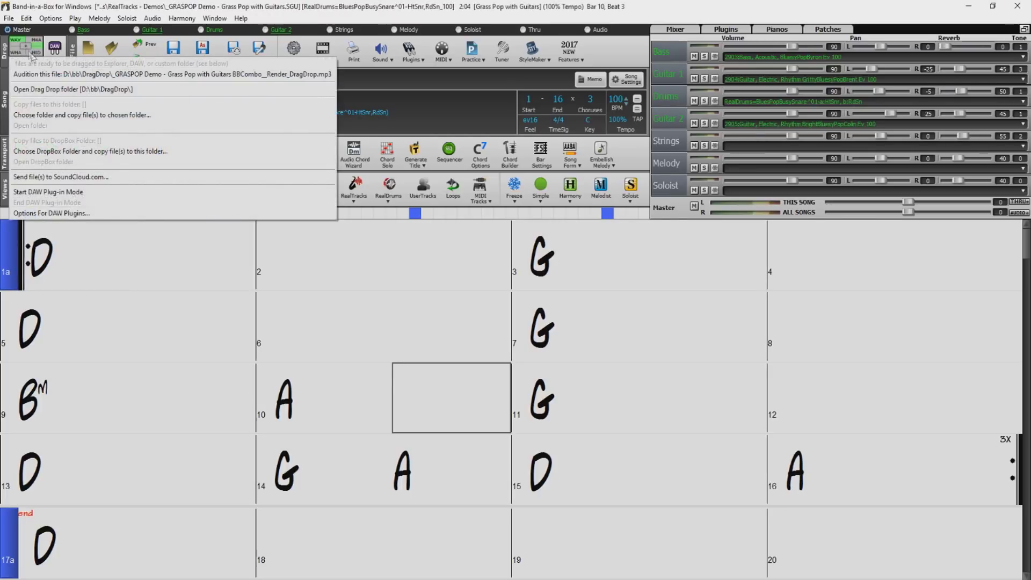
click(42, 89)
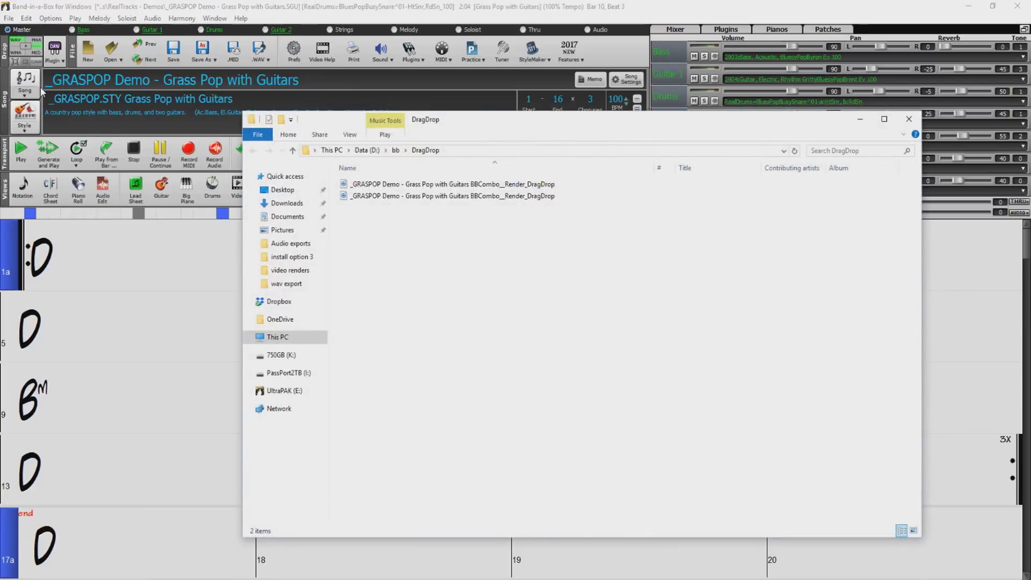
click(505, 185)
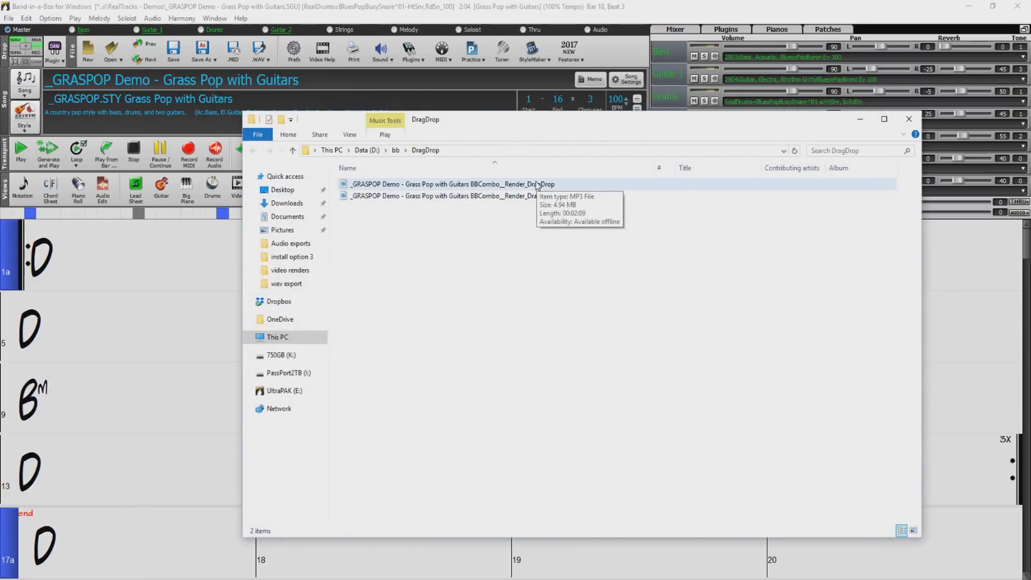
click(520, 197)
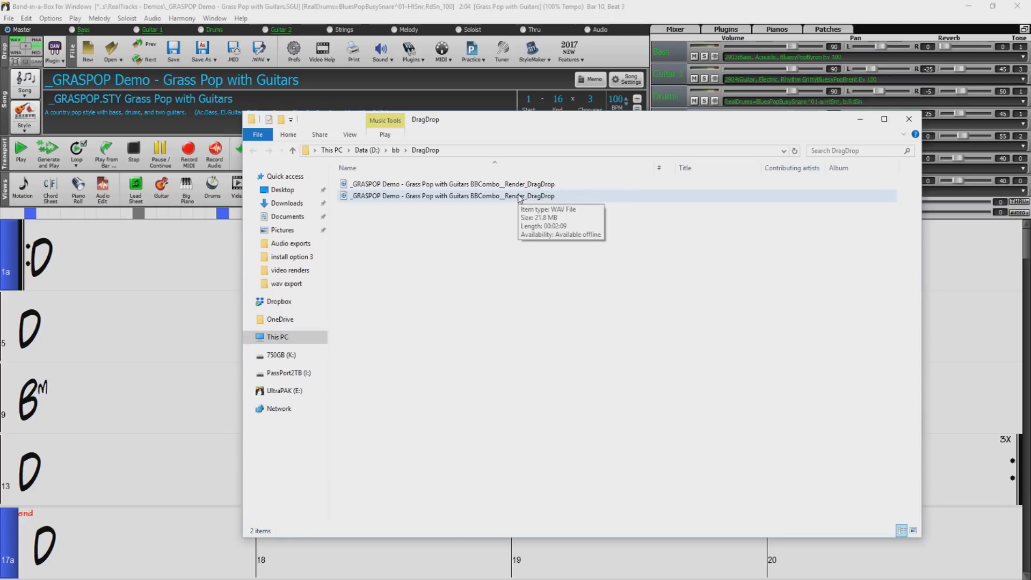
click(909, 120)
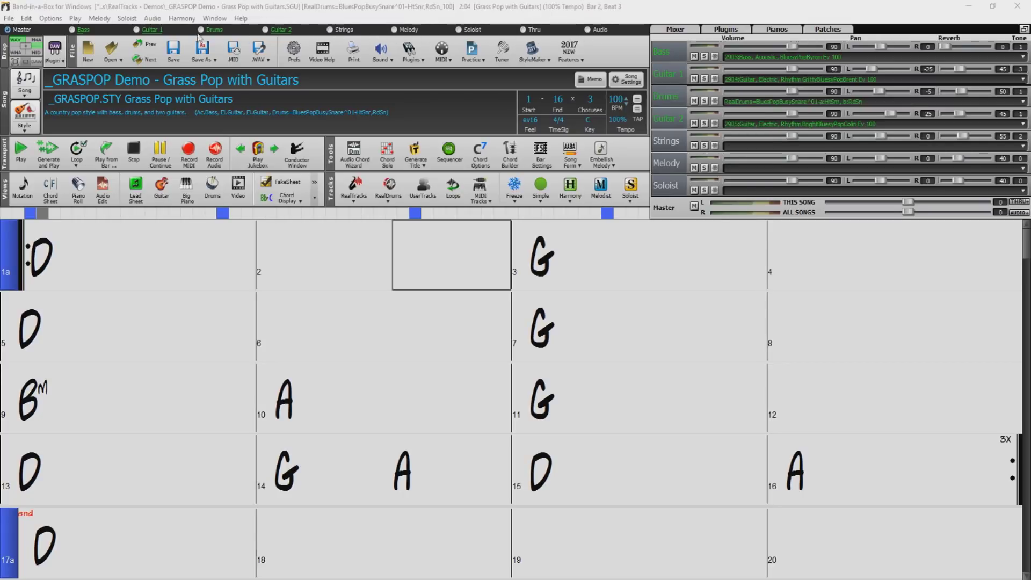
Step: Render the Guitar 2 track to WAV via the Drop Station and inspect it in the DragDrop folder
click(266, 30)
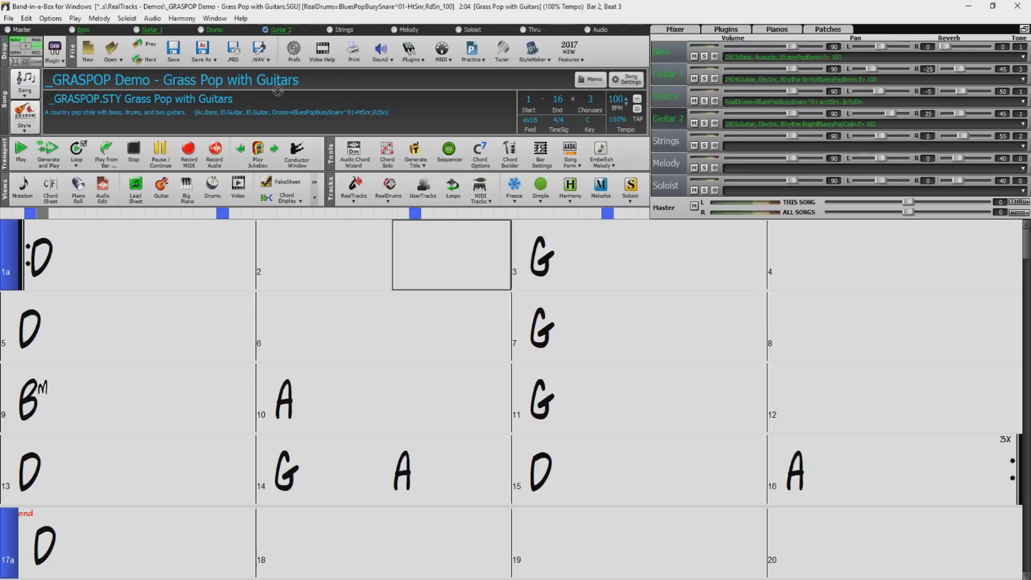
click(18, 42)
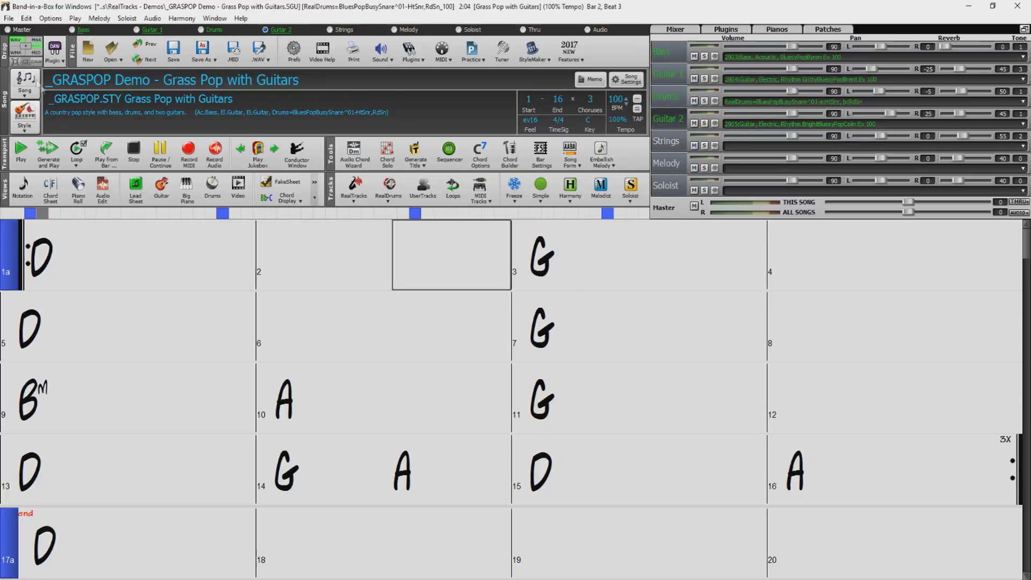
click(24, 51)
click(32, 100)
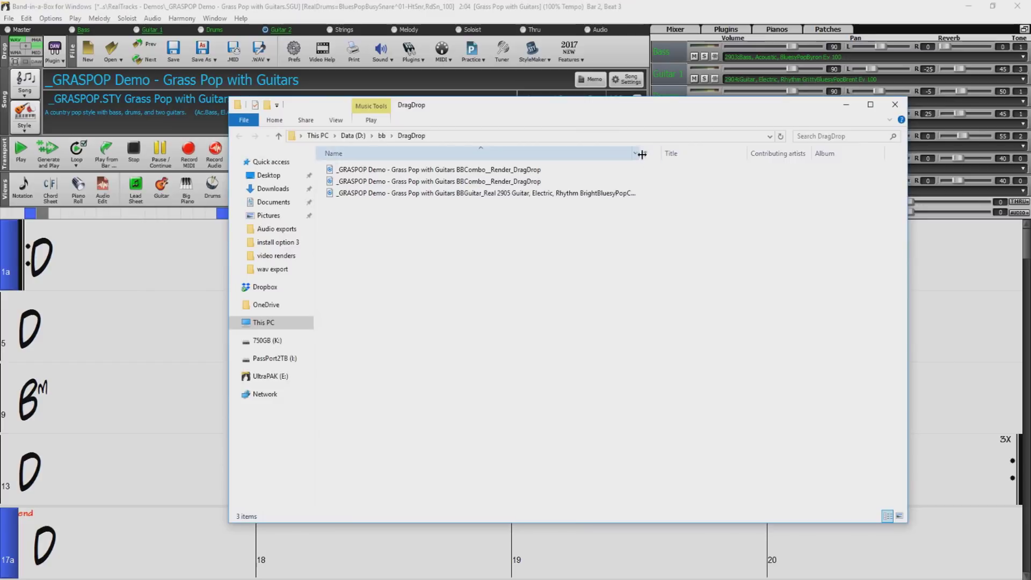
drag(641, 154, 780, 160)
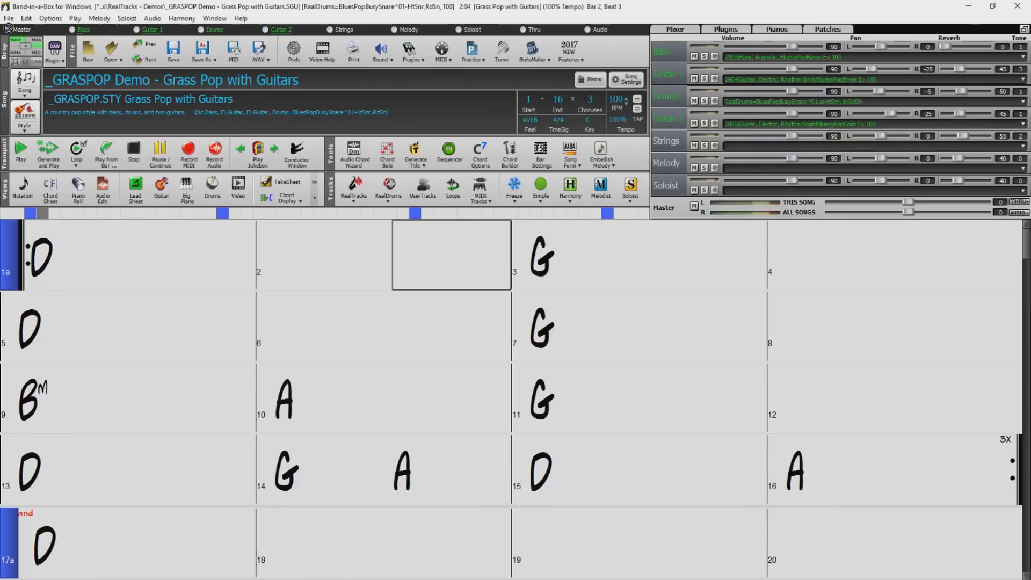
Step: Render the Master as separate MP3 files per track, then open the DragDrop folder
drag(34, 29, 26, 48)
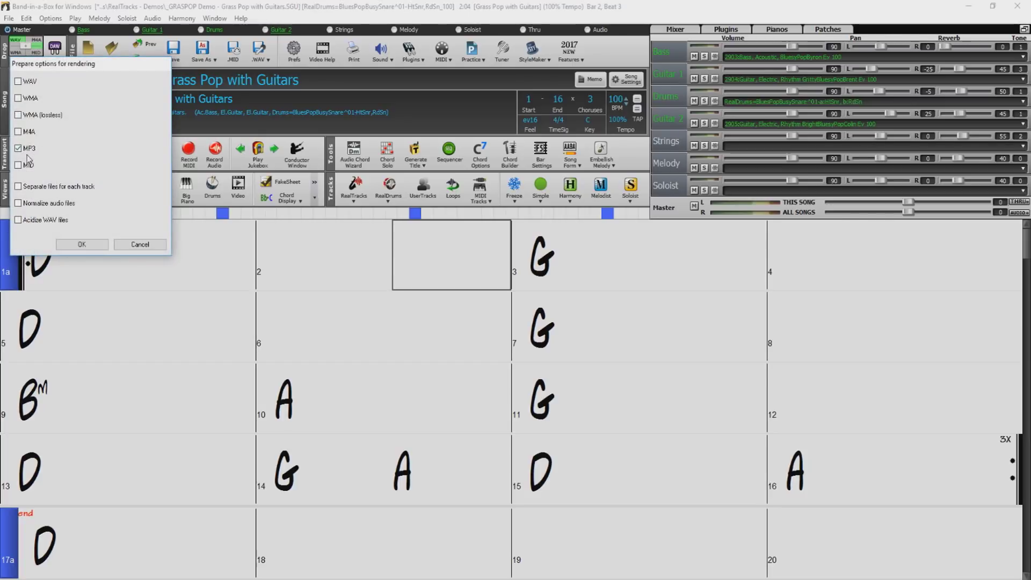
click(82, 244)
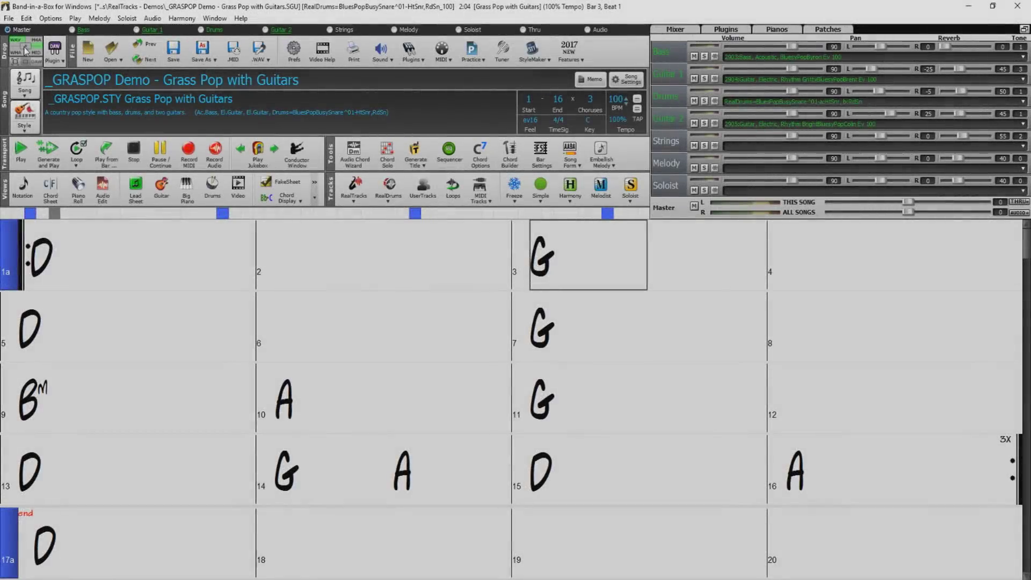
click(27, 46)
click(46, 120)
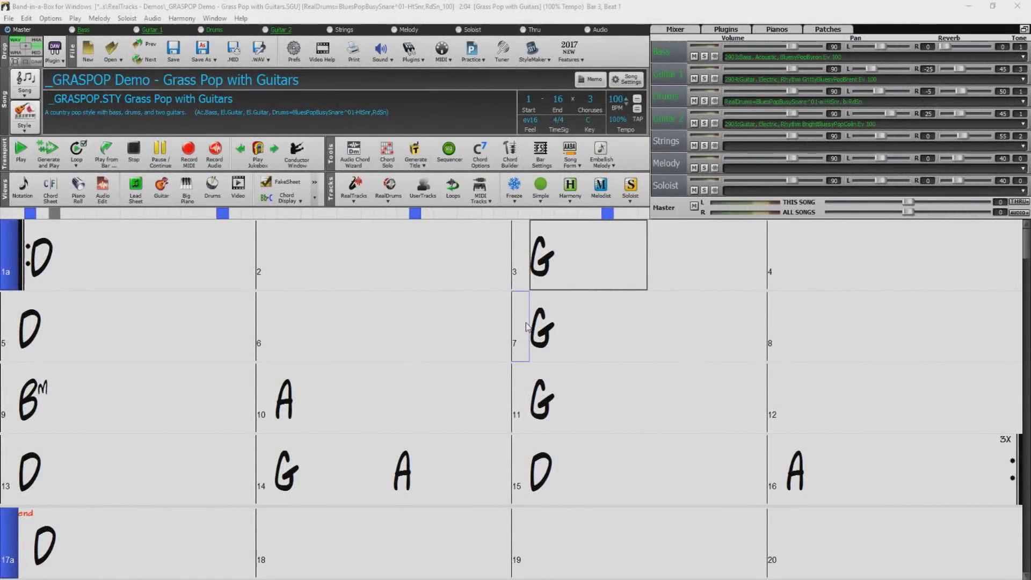
Step: Set up Export Song as Audio File with one file per track in .wav format
click(152, 18)
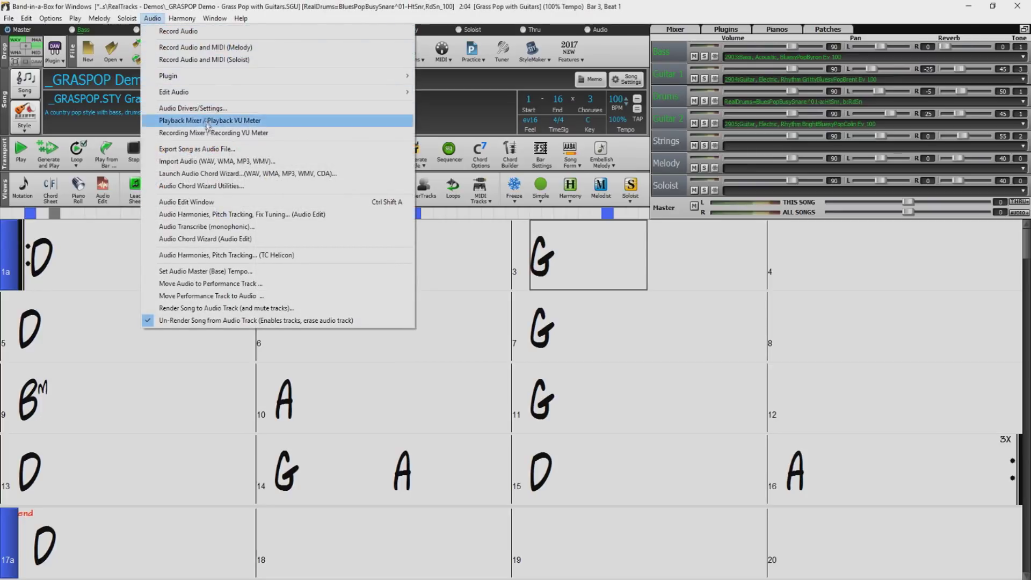
click(209, 150)
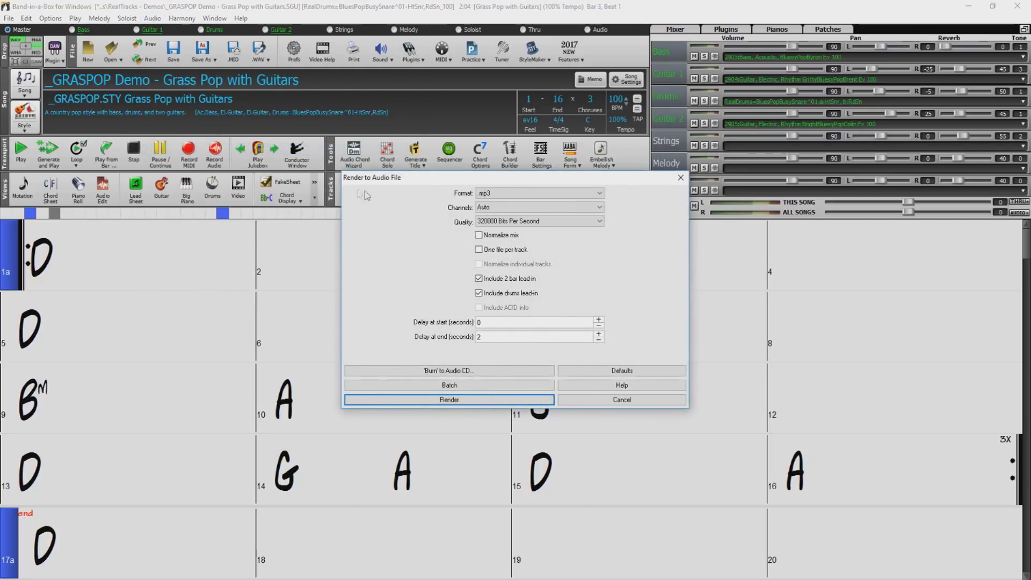
click(480, 250)
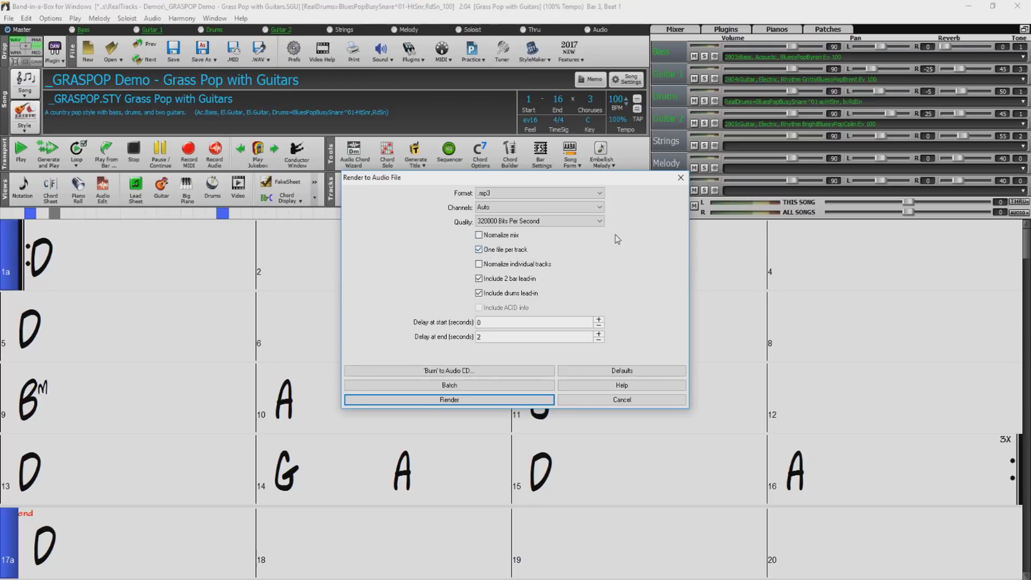
click(599, 193)
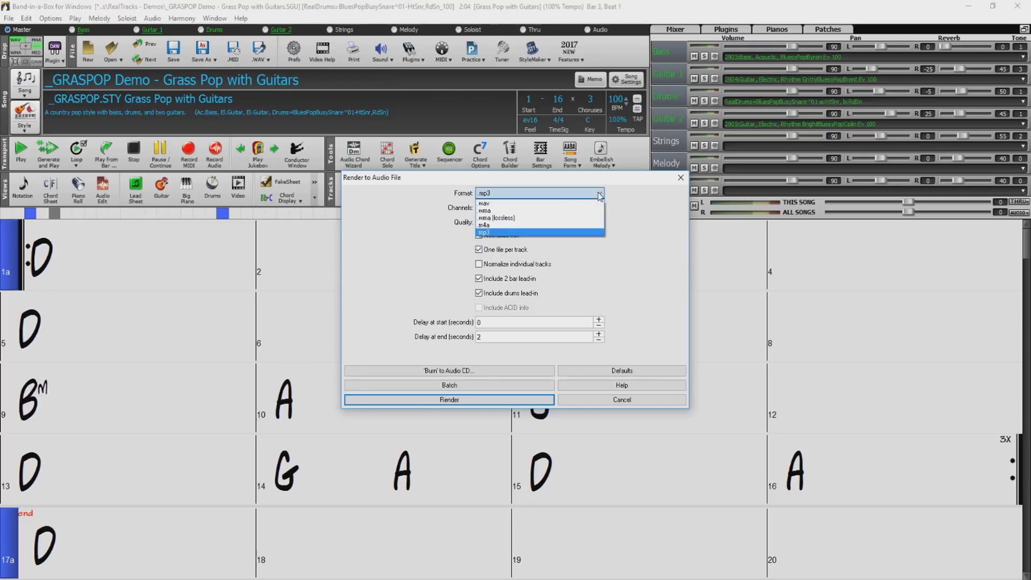
click(507, 205)
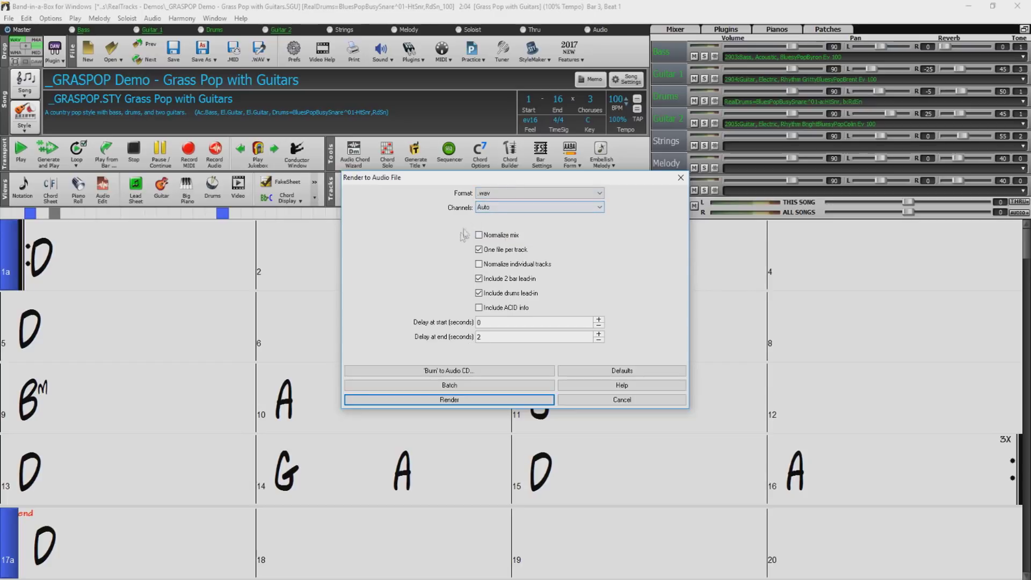
Step: Render and save the per-track WAV files into the Desktop's Audio exports folder
click(460, 399)
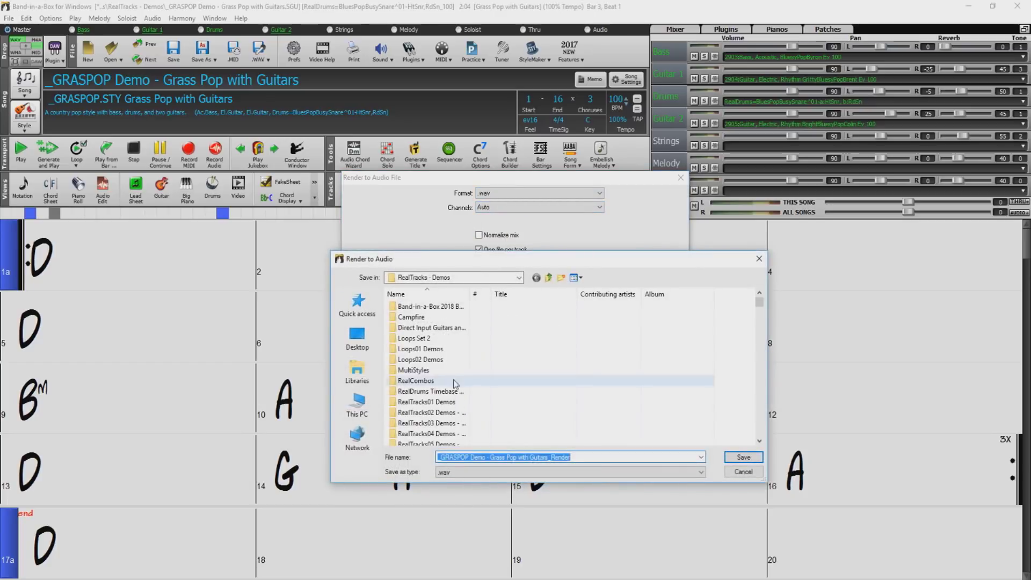
click(357, 337)
double_click(535, 330)
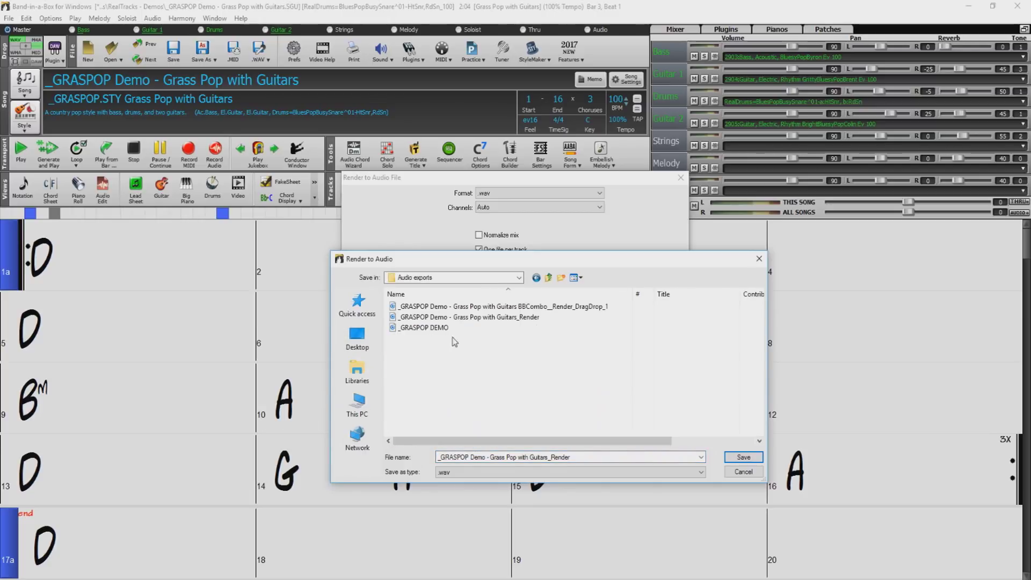
click(741, 459)
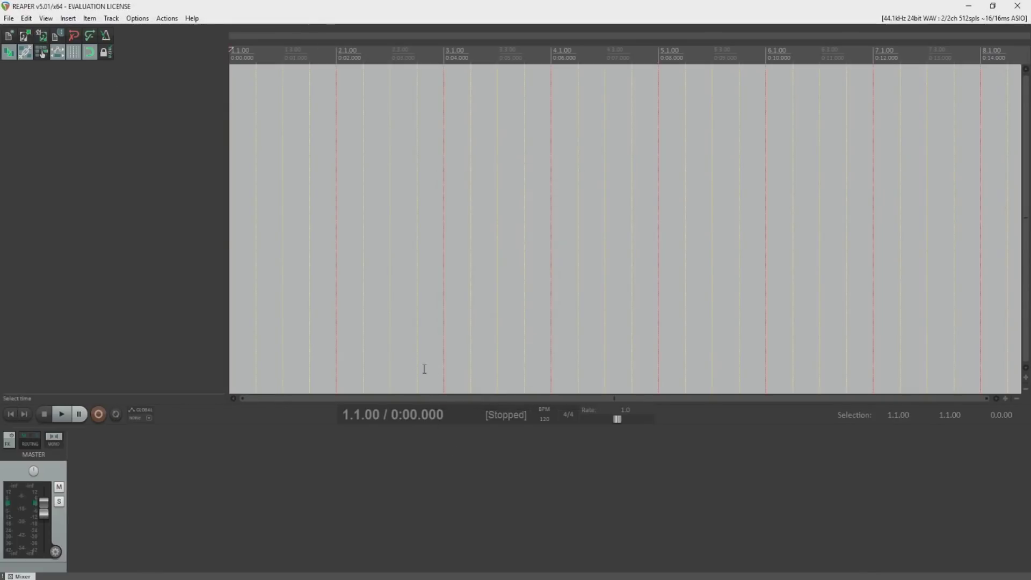
Step: Add an empty Track 1 in REAPER and shrink Band-in-a-Box to its DAW plug-in window
double_click(159, 95)
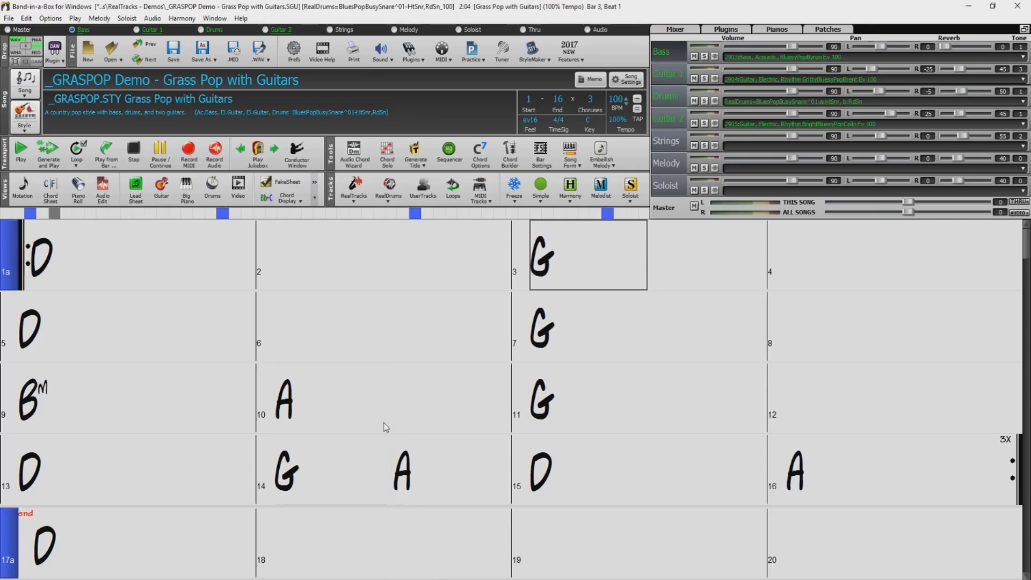
click(39, 64)
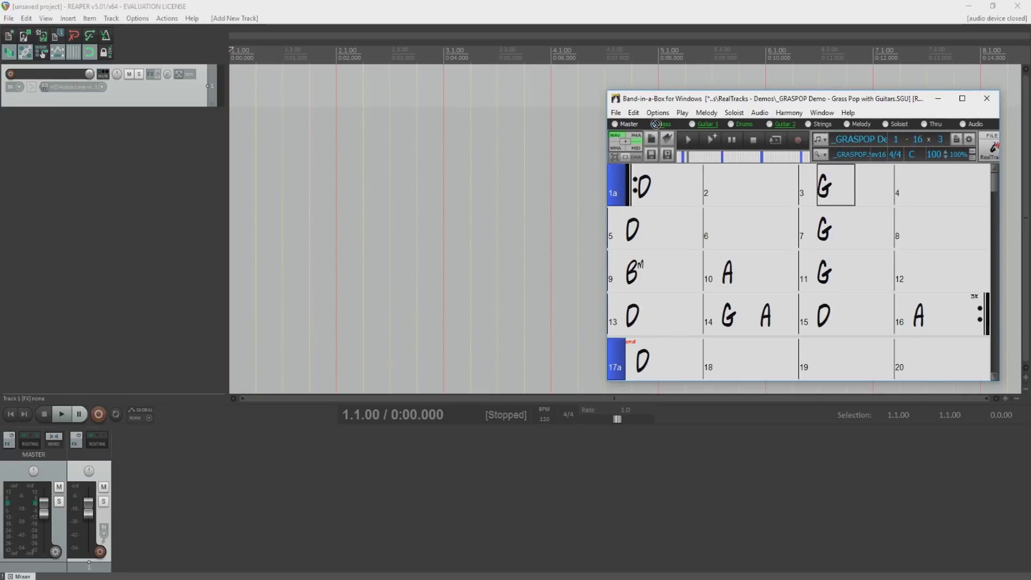
Step: Drag the Bass, Drums, Guitar 1 and Guitar 2 stems onto separate REAPER tracks, then minimize Band-in-a-Box
drag(656, 124, 240, 85)
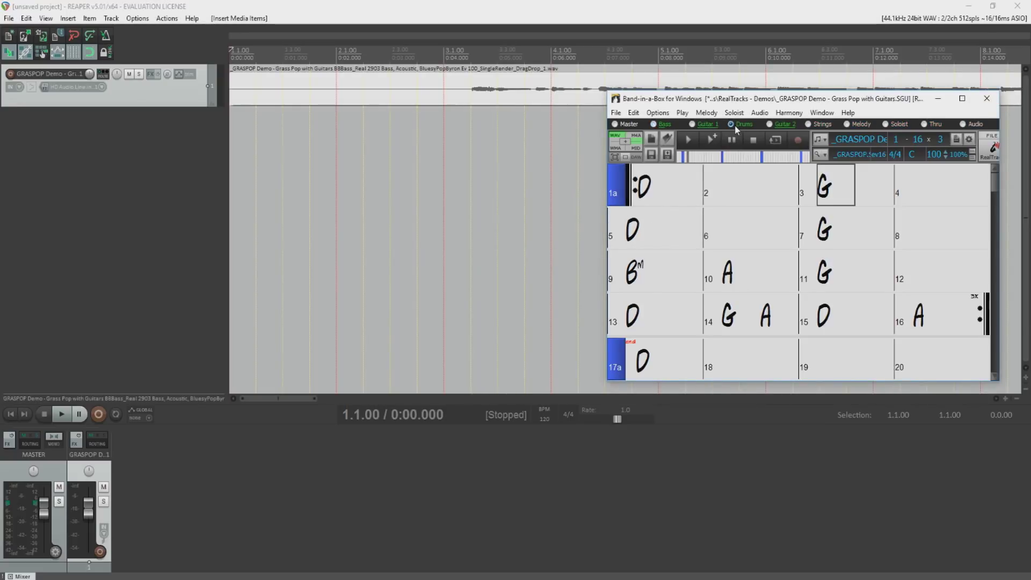
drag(732, 124, 657, 237)
drag(389, 173, 263, 116)
drag(240, 127, 240, 122)
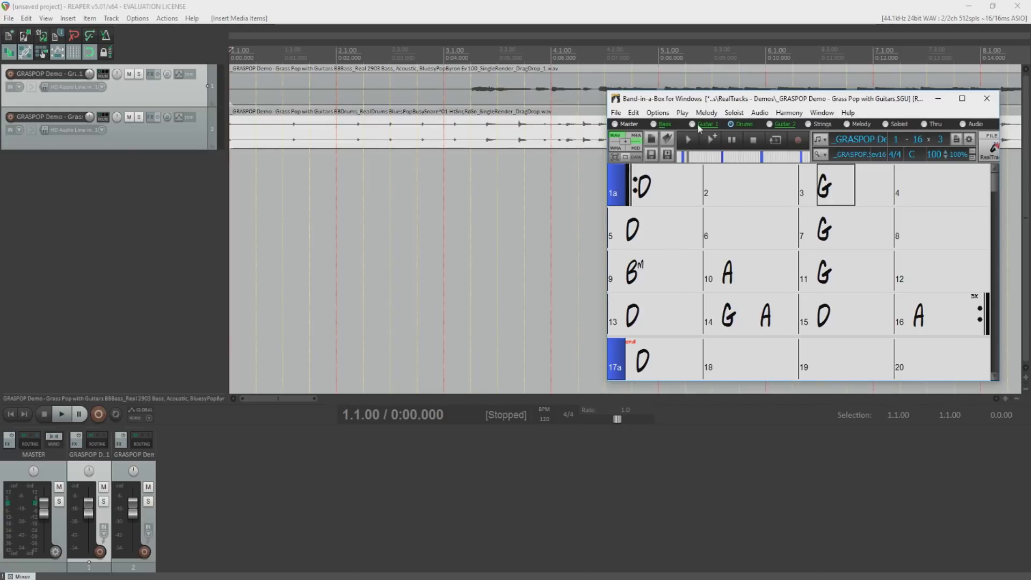
drag(696, 124, 240, 163)
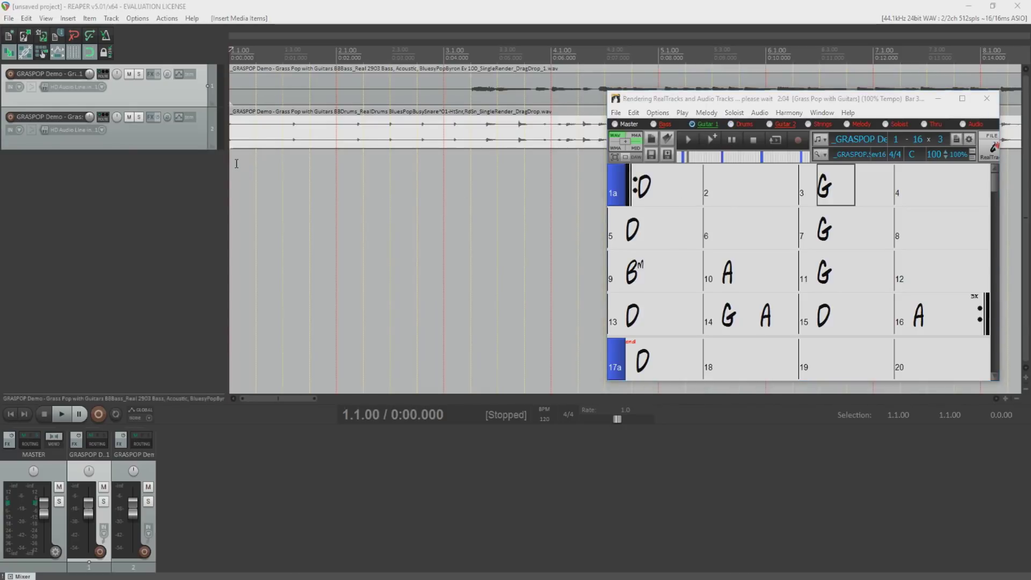
drag(770, 125, 237, 207)
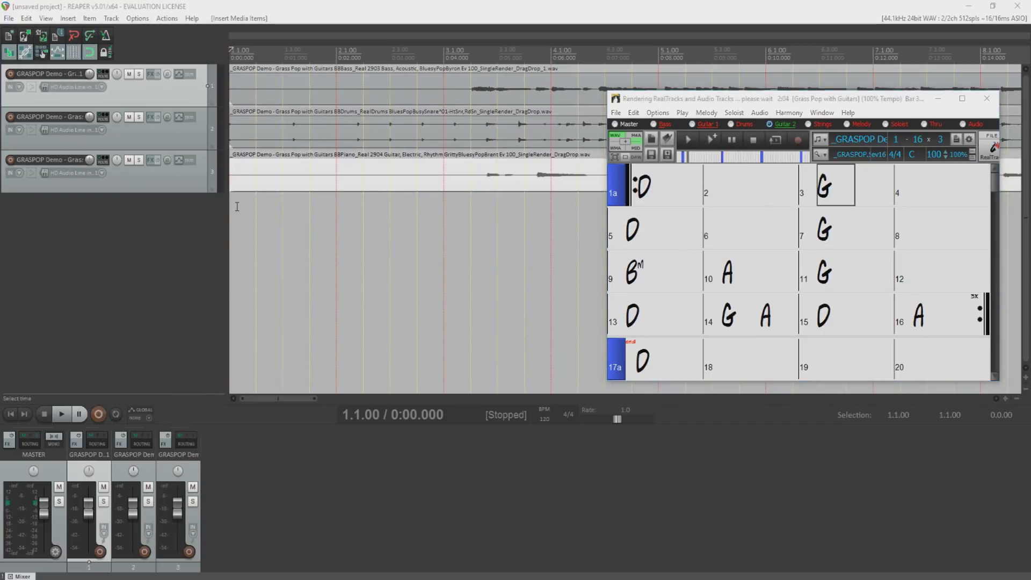
click(939, 99)
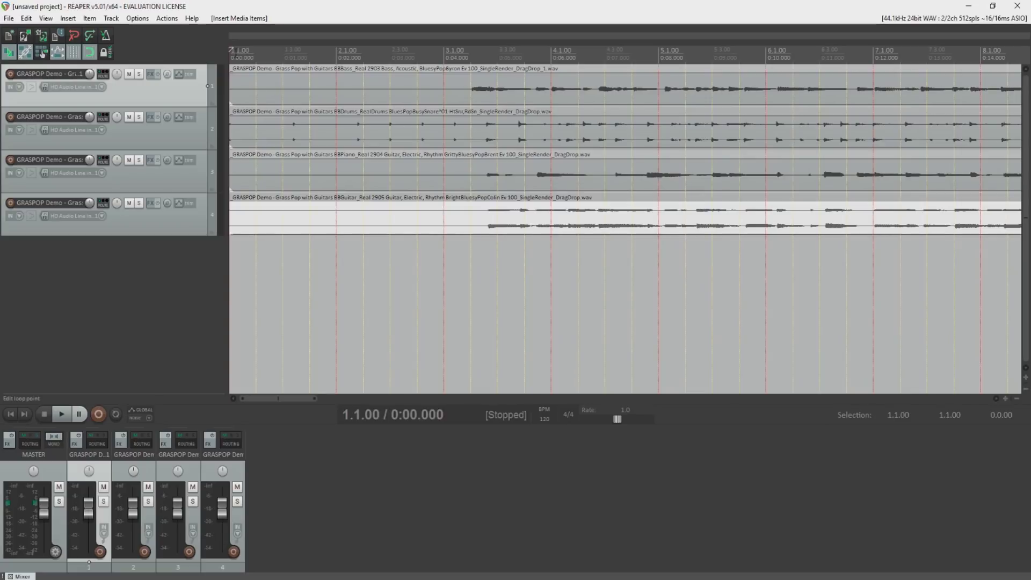
Step: Play the four imported stems together from REAPER's transport
click(60, 415)
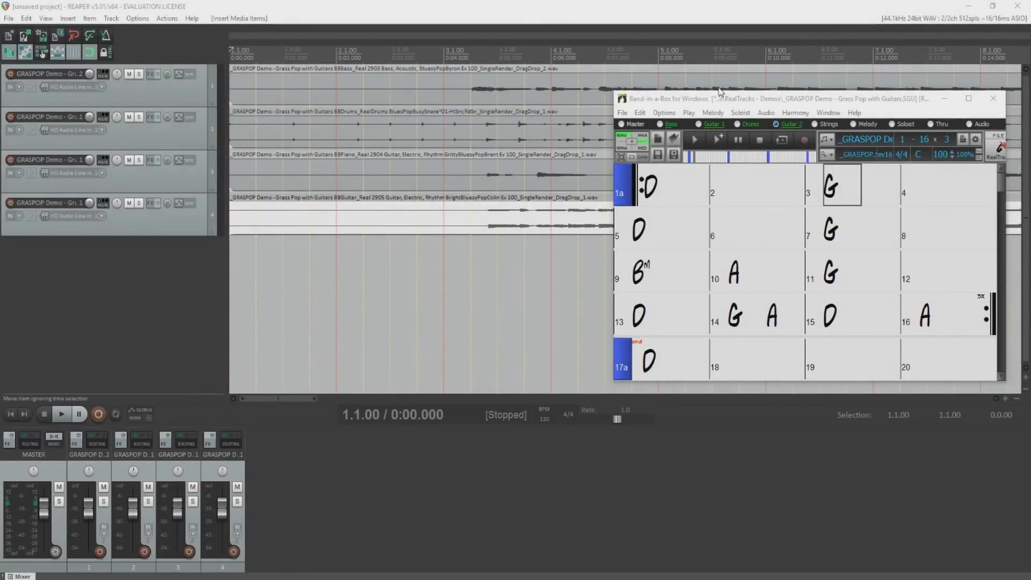
Step: Maximize the Band-in-a-Box window and exit DAW Plugin mode for the full interface
drag(722, 101, 439, 92)
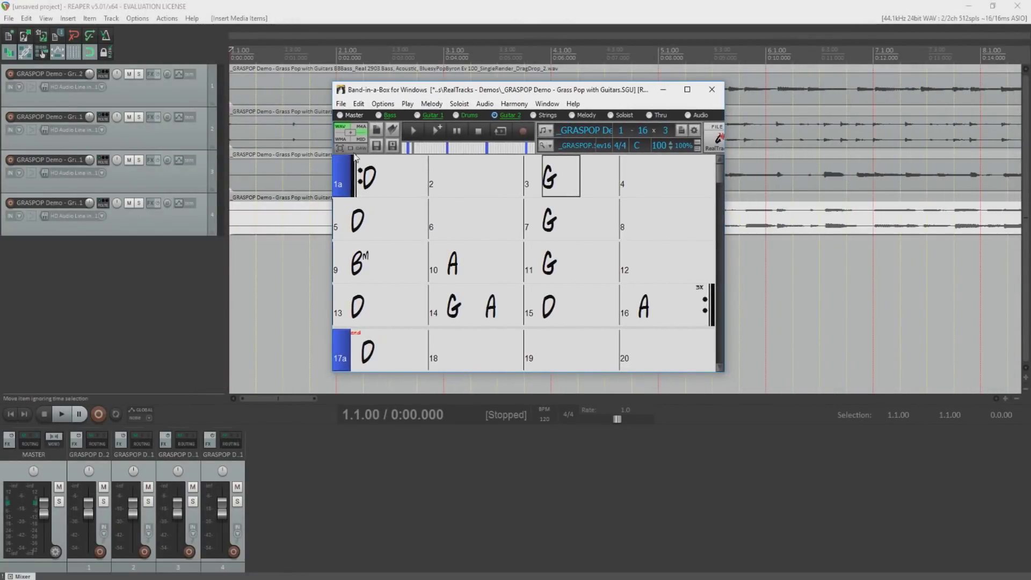
key(super+Up)
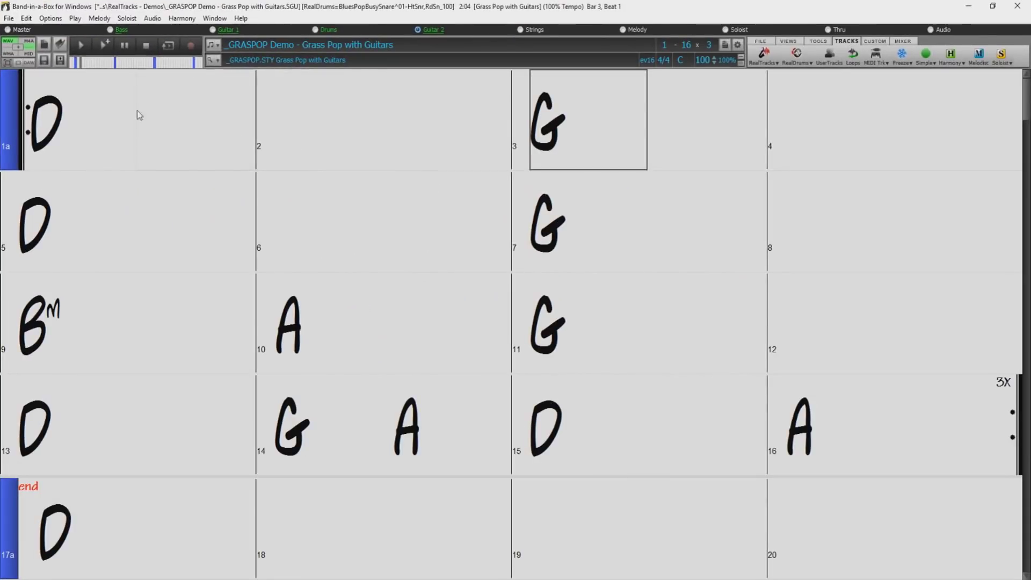
click(16, 63)
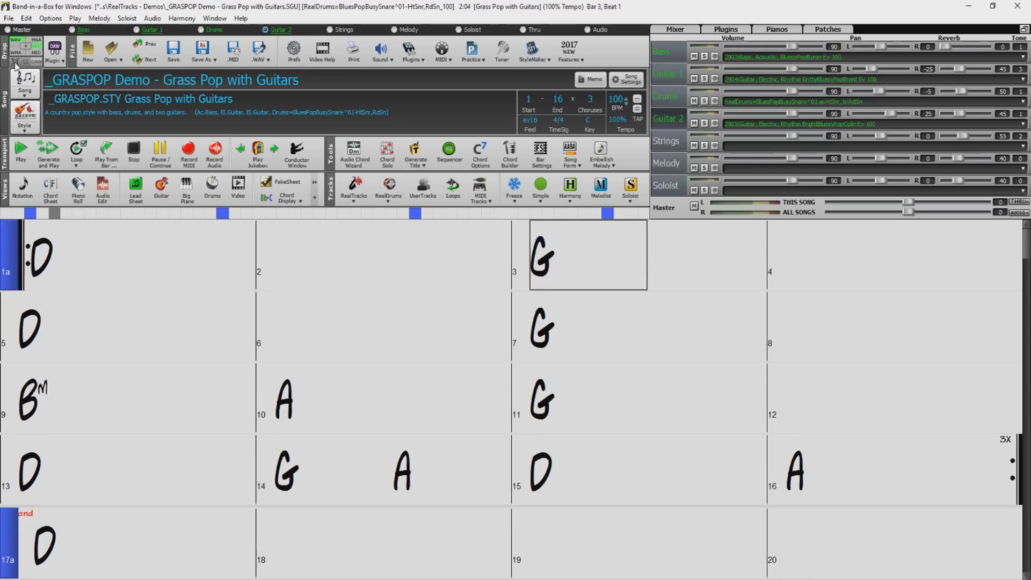